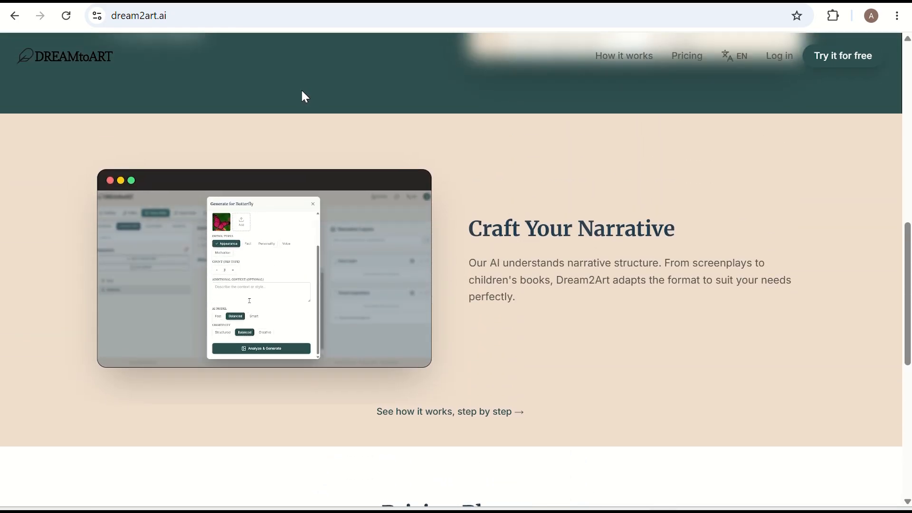
Step: Start writing from the DREAMtoART home page and create the account by continuing with Google
{"action": "scroll", "coordinate": [301, 91], "scroll_direction": "up", "scroll_amount": 3}
{"action": "scroll", "coordinate": [299, 94], "scroll_direction": "up", "scroll_amount": 6}
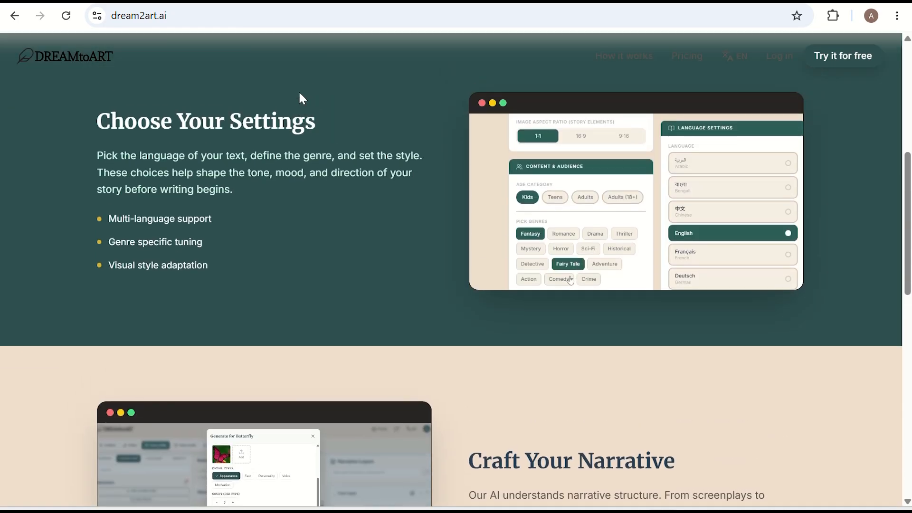
{"action": "scroll", "coordinate": [303, 99], "scroll_direction": "up", "scroll_amount": 3}
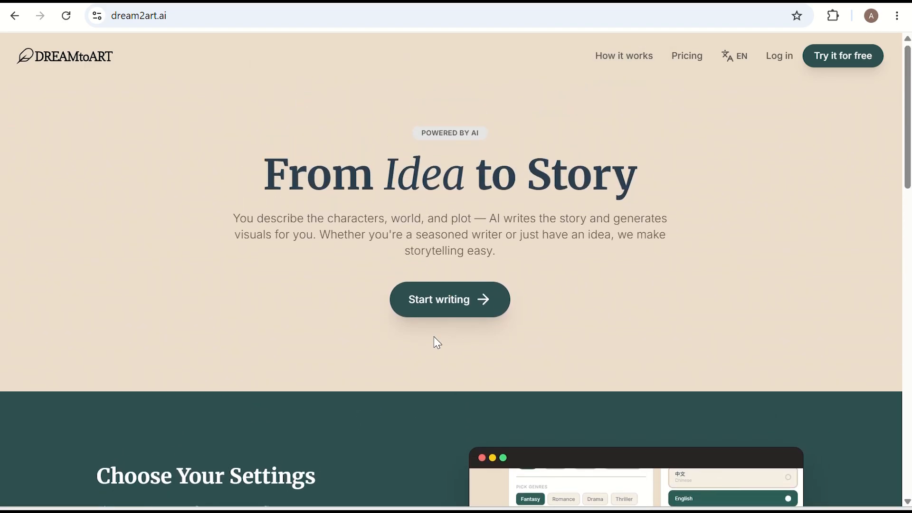
{"action": "left_click", "coordinate": [443, 312]}
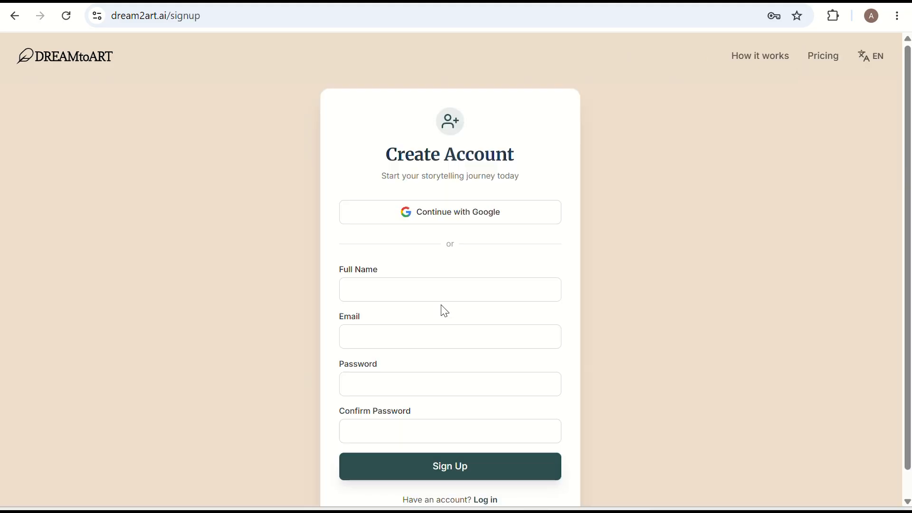
{"action": "left_click", "coordinate": [450, 215]}
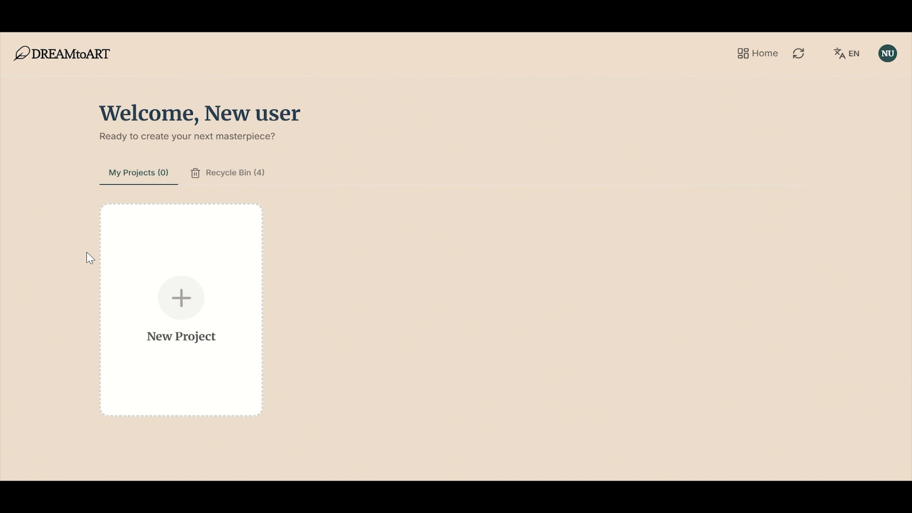
Step: Start a new book project and name the story "Superhero story"
{"action": "left_click", "coordinate": [197, 310]}
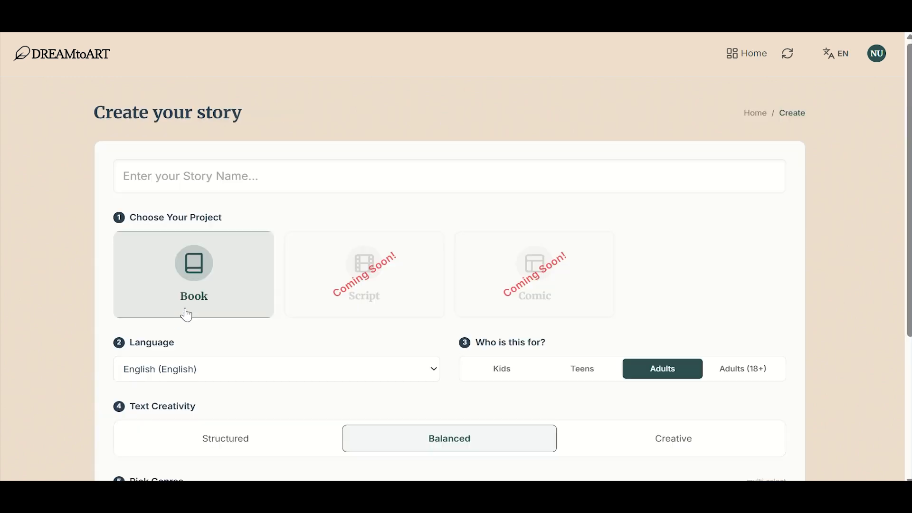
{"action": "scroll", "coordinate": [393, 203], "scroll_direction": "down", "scroll_amount": 2}
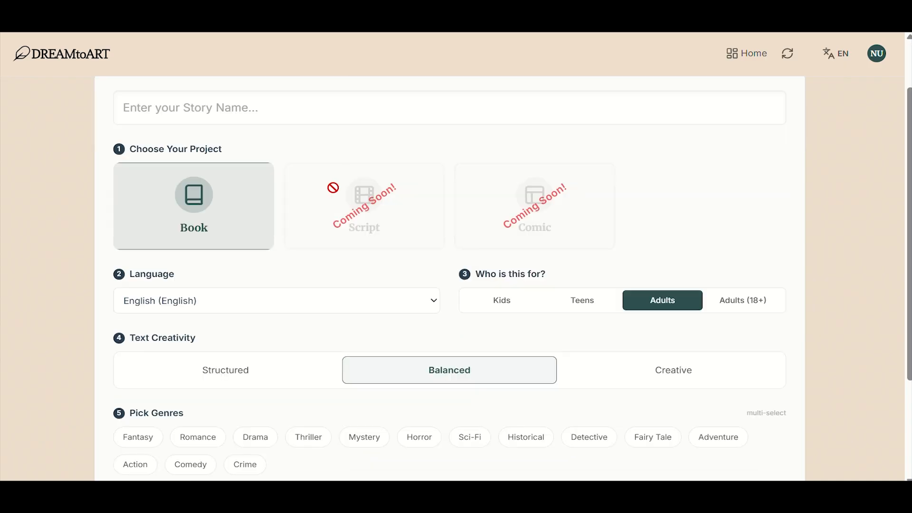
{"action": "scroll", "coordinate": [345, 162], "scroll_direction": "up", "scroll_amount": 2}
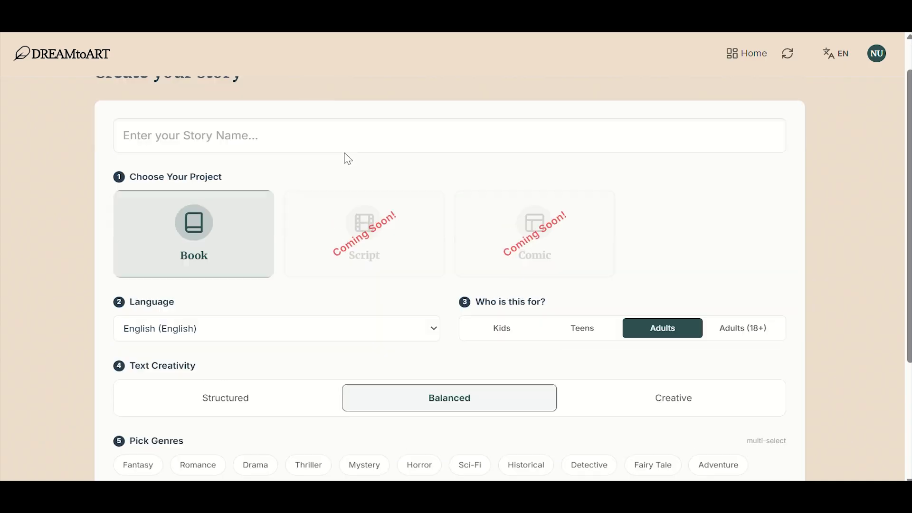
{"action": "left_click", "coordinate": [194, 176]}
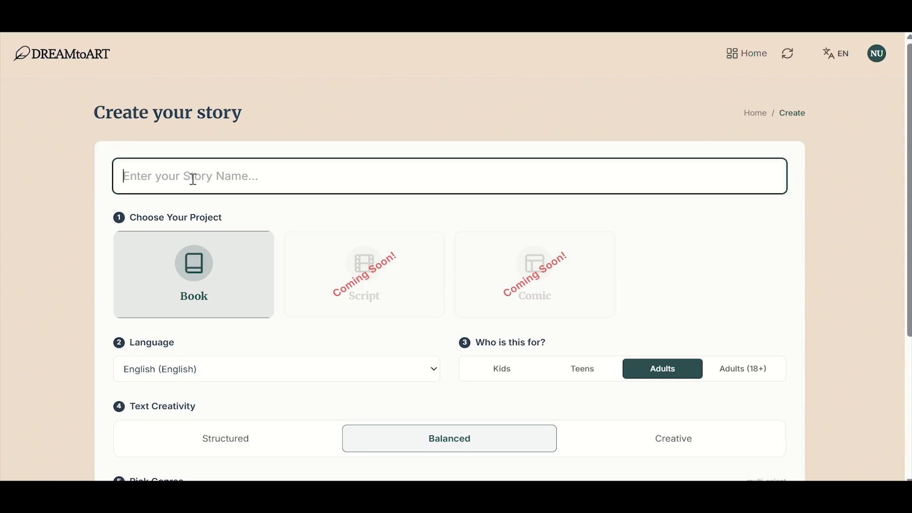
{"action": "type", "text": "Sup"}
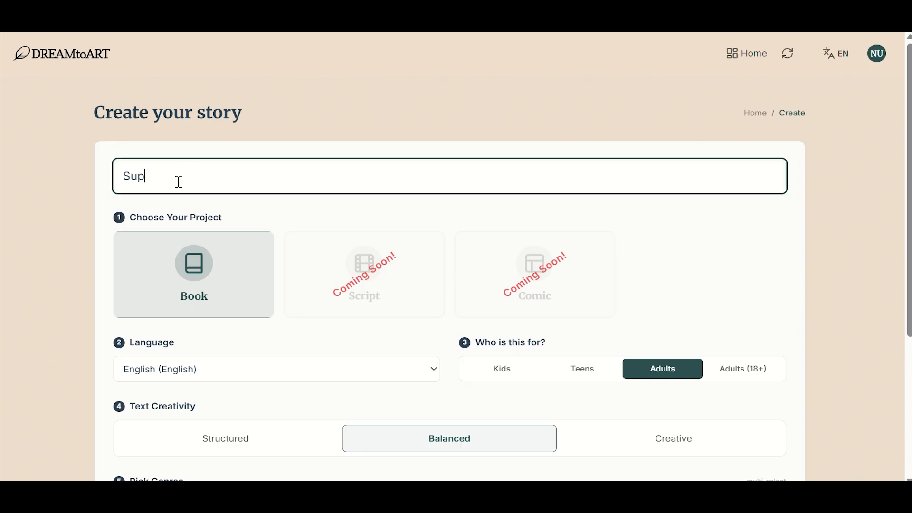
{"action": "type", "text": "erhero story"}
Step: Create the project for Kids with the genres Sci-Fi, Adventure and Detective and the Short story writing style
{"action": "scroll", "coordinate": [356, 295], "scroll_direction": "down", "scroll_amount": 3}
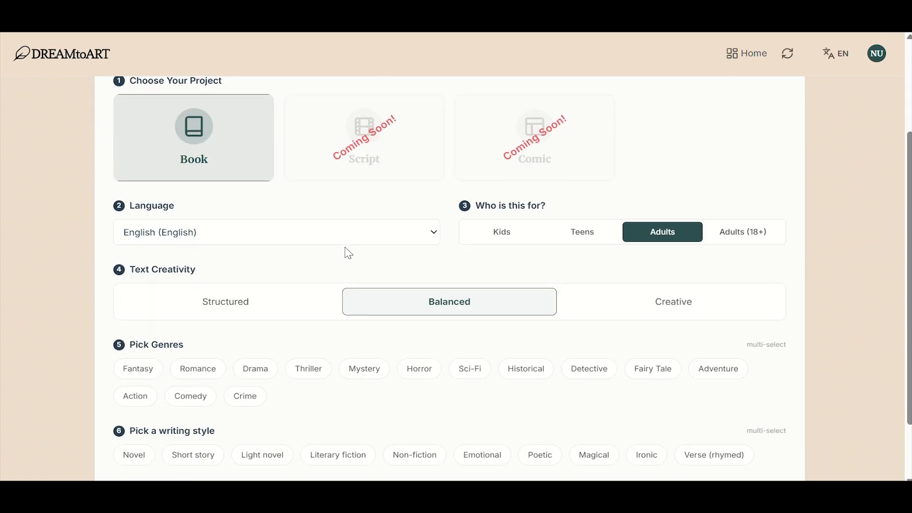
{"action": "left_click", "coordinate": [509, 238]}
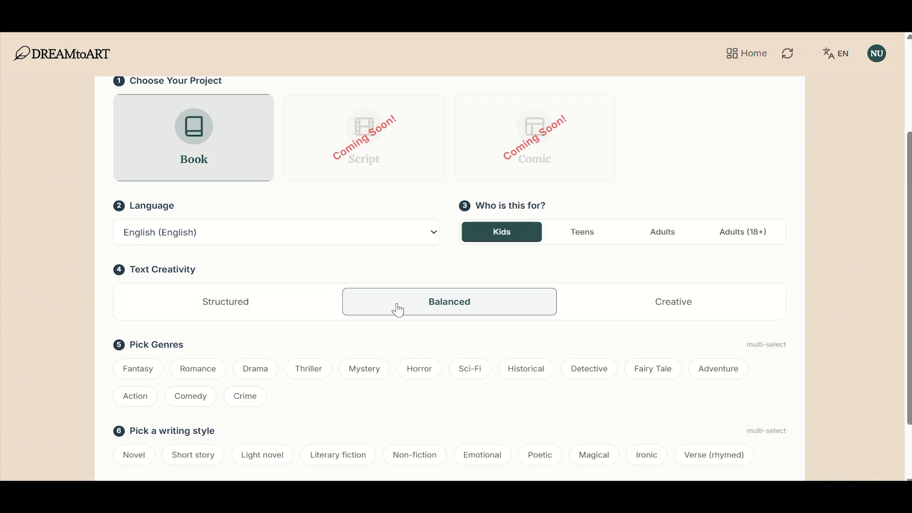
{"action": "scroll", "coordinate": [407, 320], "scroll_direction": "down", "scroll_amount": 2}
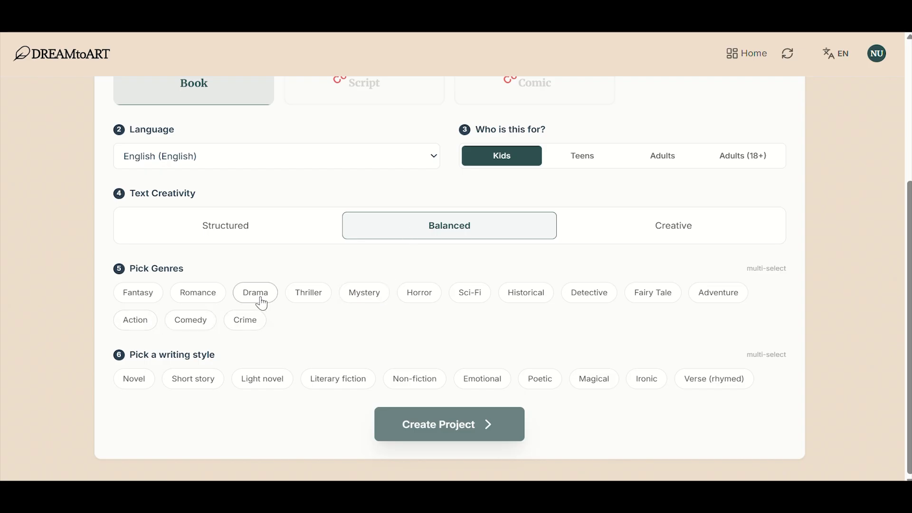
{"action": "left_click", "coordinate": [466, 305]}
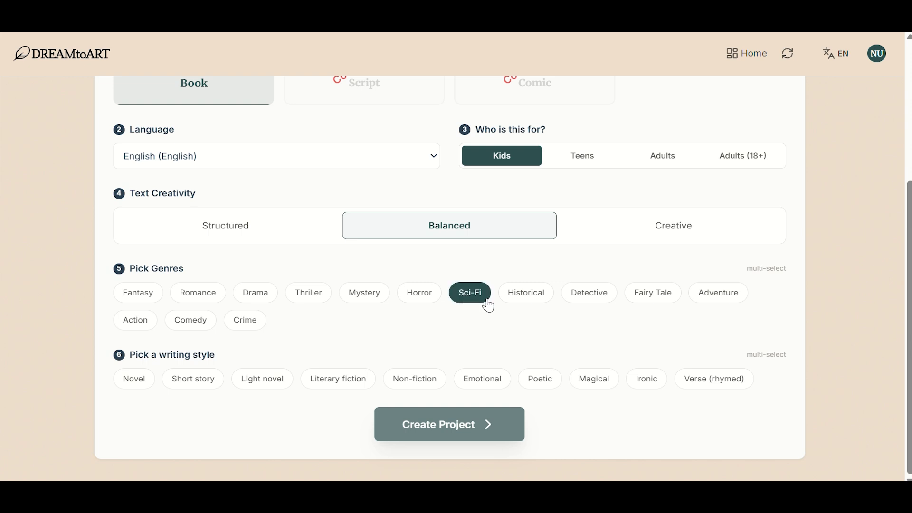
{"action": "left_click", "coordinate": [717, 296]}
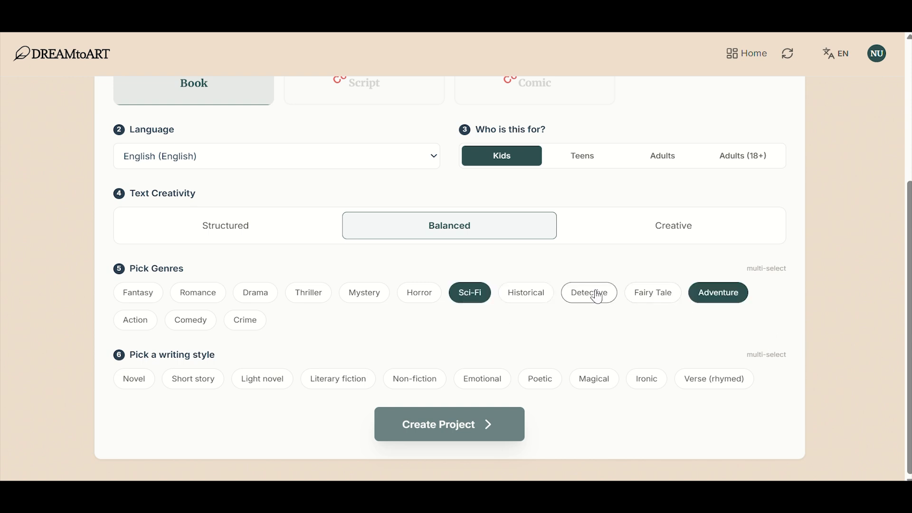
{"action": "left_click", "coordinate": [588, 291]}
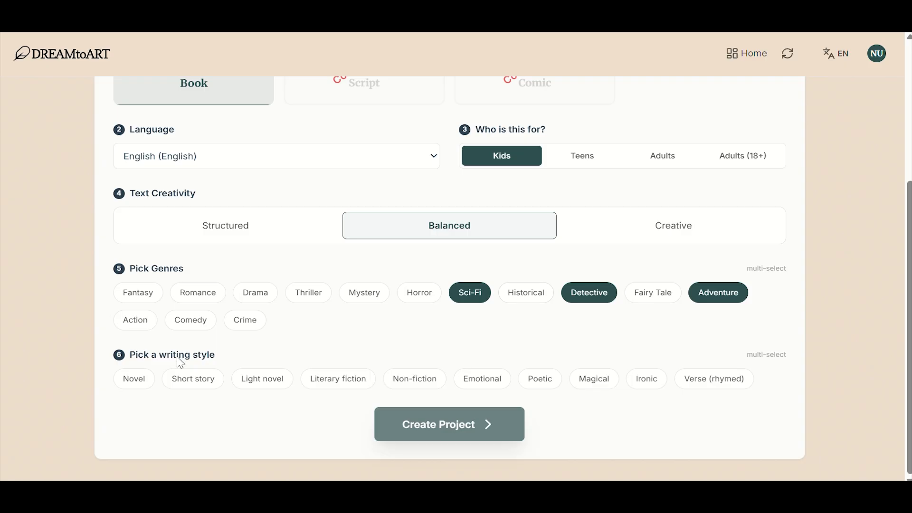
{"action": "left_click", "coordinate": [198, 383]}
{"action": "left_click", "coordinate": [461, 426]}
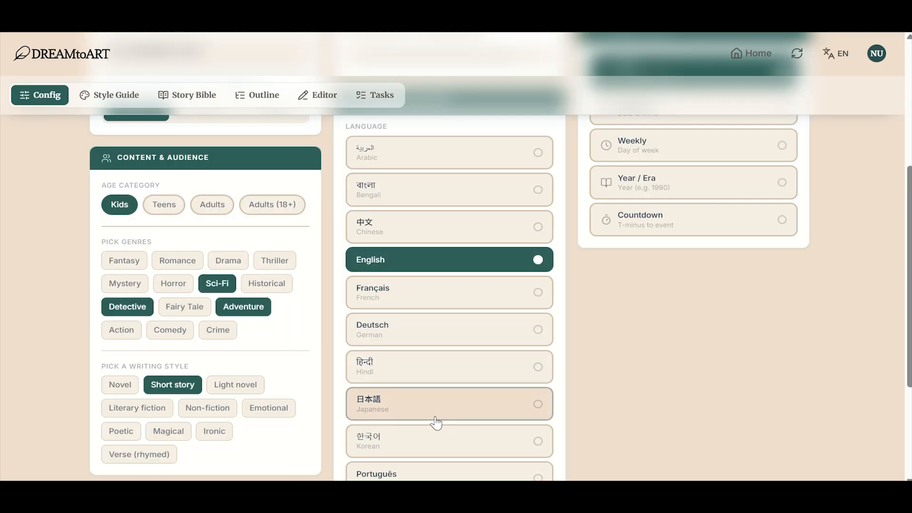
Step: Review the project configuration and set the page format to A5
{"action": "scroll", "coordinate": [276, 222], "scroll_direction": "up", "scroll_amount": 5}
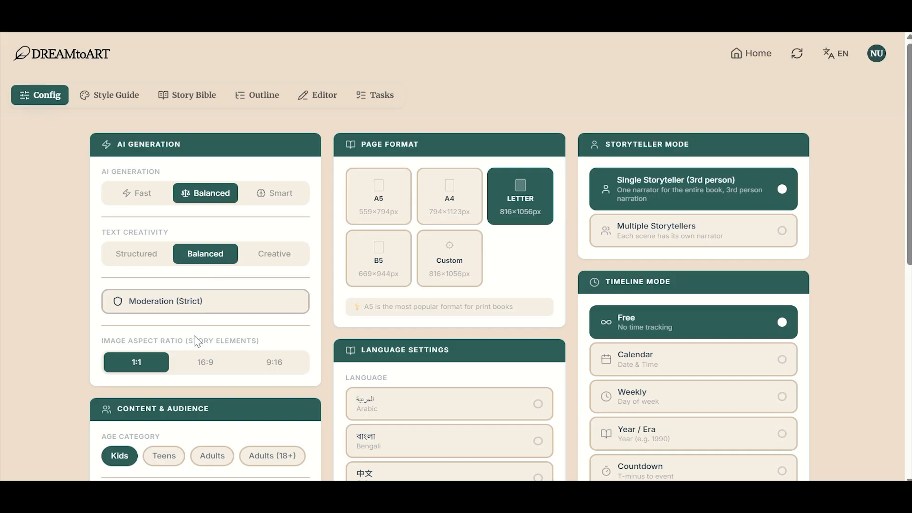
{"action": "scroll", "coordinate": [192, 342], "scroll_direction": "down", "scroll_amount": 4}
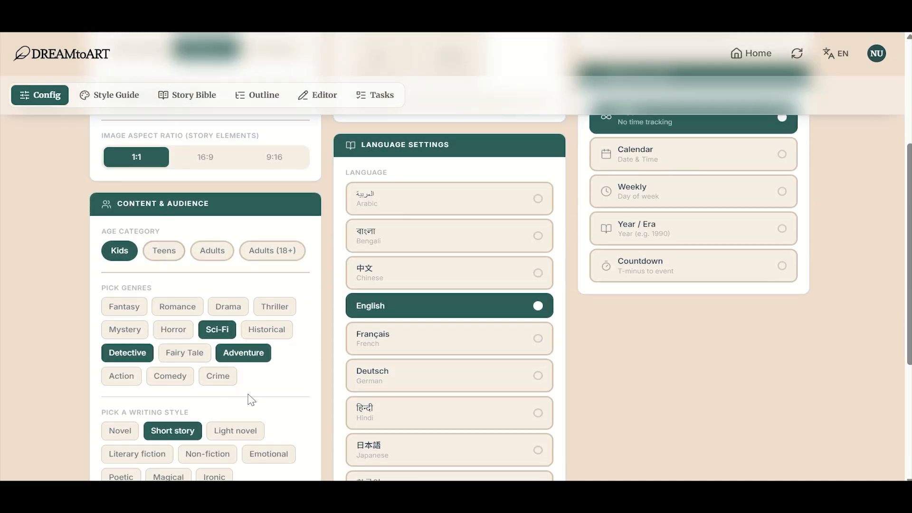
{"action": "scroll", "coordinate": [285, 328], "scroll_direction": "up", "scroll_amount": 4}
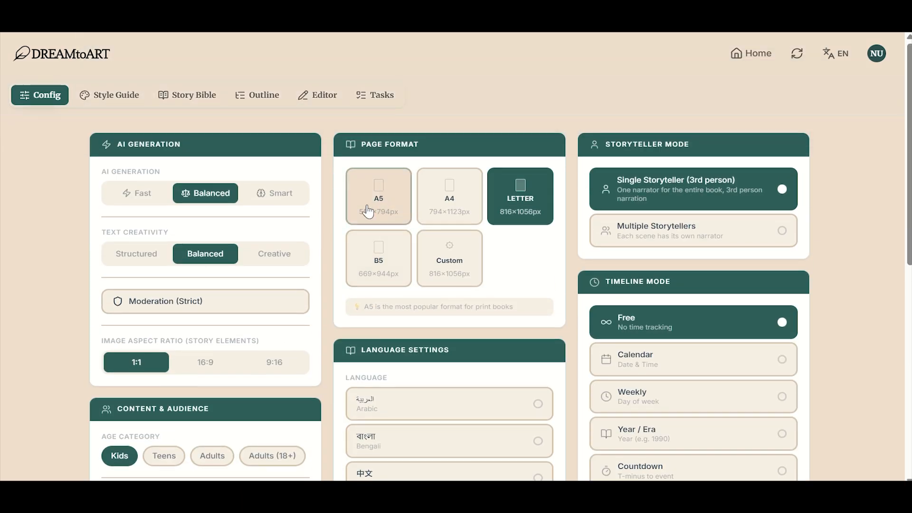
{"action": "left_click", "coordinate": [365, 205]}
{"action": "left_click", "coordinate": [499, 310]}
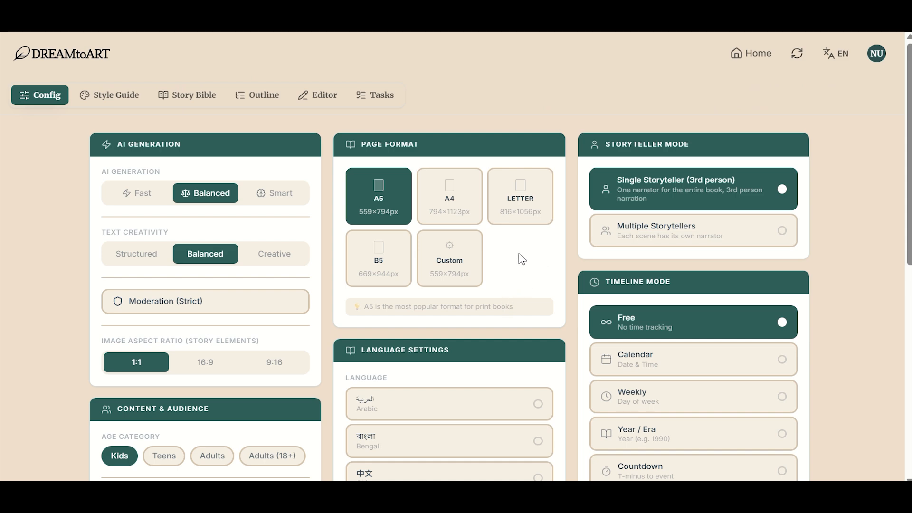
{"action": "scroll", "coordinate": [515, 258], "scroll_direction": "down", "scroll_amount": 3}
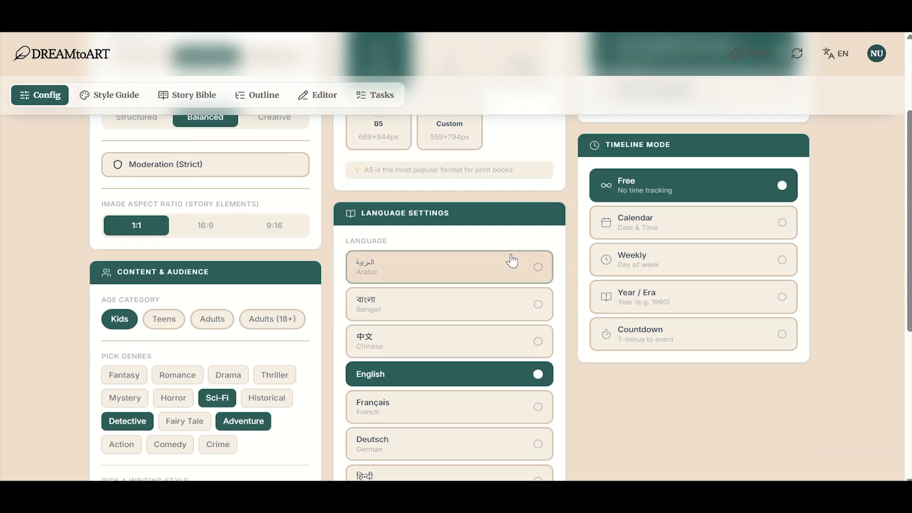
{"action": "scroll", "coordinate": [511, 261], "scroll_direction": "up", "scroll_amount": 3}
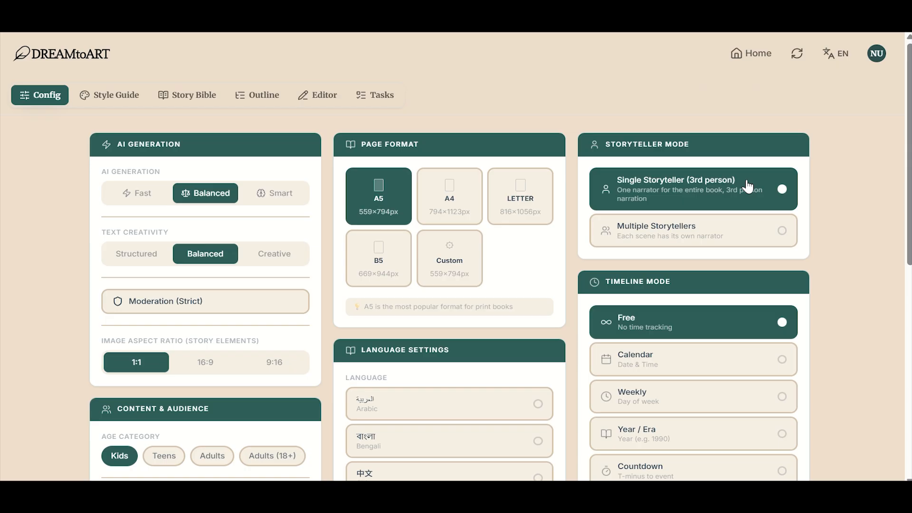
Step: In the style guide, upload a visual style reference image and save the pasted Bremen donkey tale as reference text
{"action": "left_click", "coordinate": [127, 101]}
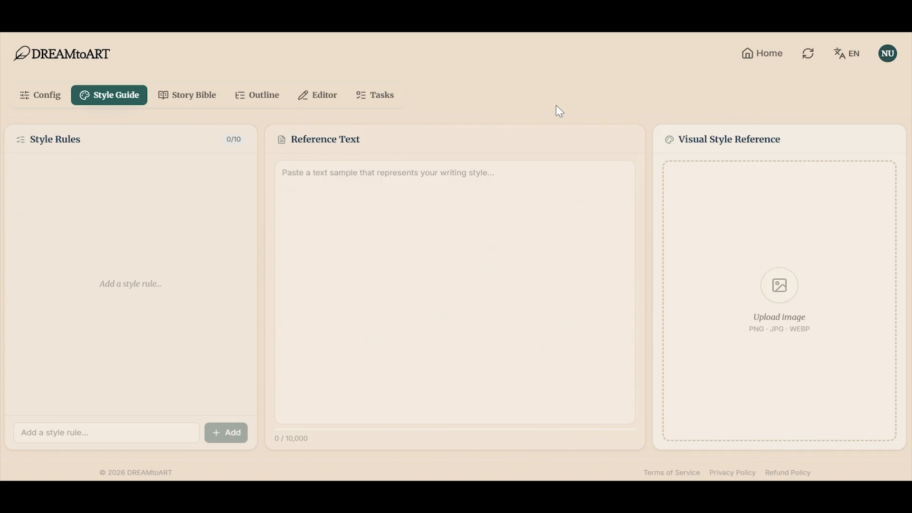
{"action": "left_click", "coordinate": [831, 244]}
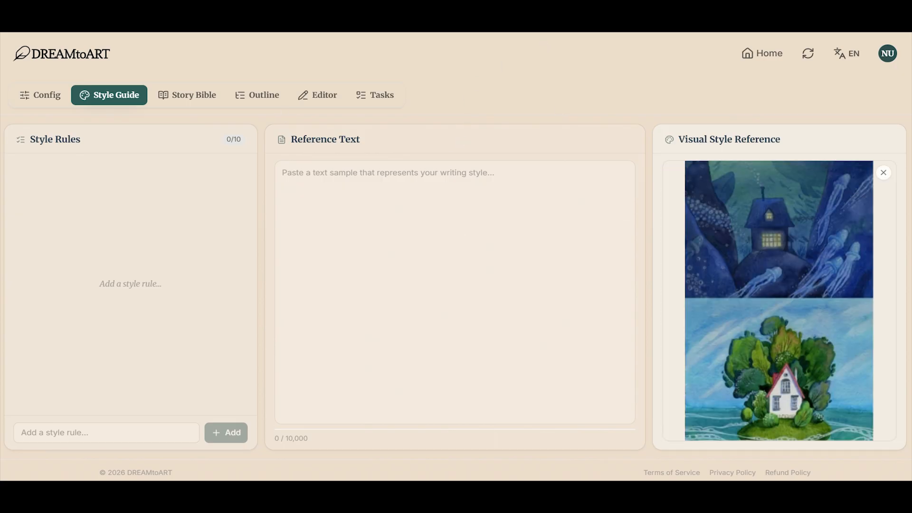
{"action": "left_click", "coordinate": [332, 178]}
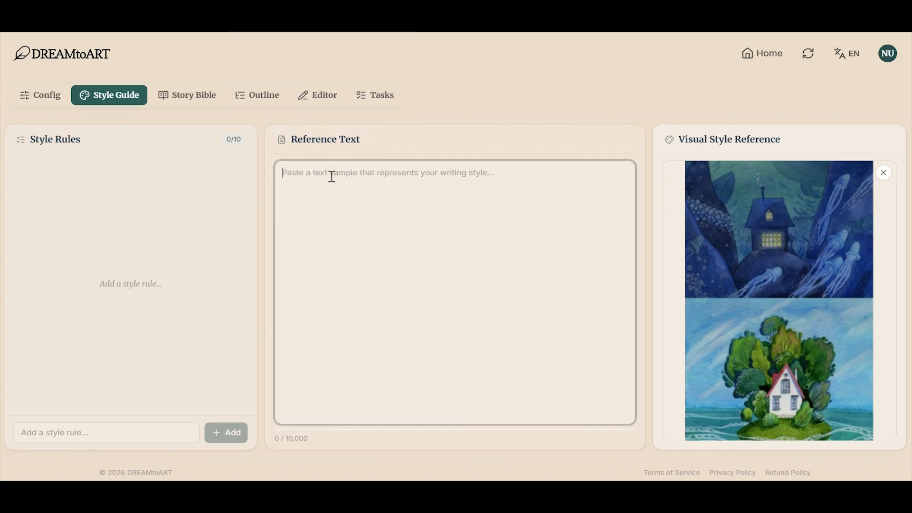
{"action": "type", "text": "A certain man had a donkey, which had carried the corn sacks to the mill loyally for many a long year; but his strength was going, and he was growing more and more unfit for work. His master began to wonder if it was worth his while by keeping this old donkey much longer.  The donkey, seeing that no good wind was blowing, ran away and set out on the road to Bremen. \"There,\" he thought, \"I can surely be town musician.\"  When he had walked some distance, he found a dog lying on the road, gasping like one who had run until he was tired. \"What are you gasping so for, you big fellow?\" Asked the donkey.  \"Ah,\" replied the dog, \"as I am old, and grow weaker daily; I can no longer hunt. My master wanted to kill me, so I ran away, but now how am I to earn my bread?\"  \"I’ll tell you what,\" said the donkey, \"I am going to Bremen, and shall be a town musician there; come with me and work also as a musician. I will play the lute, and you shall beat the kettledrum.\""}
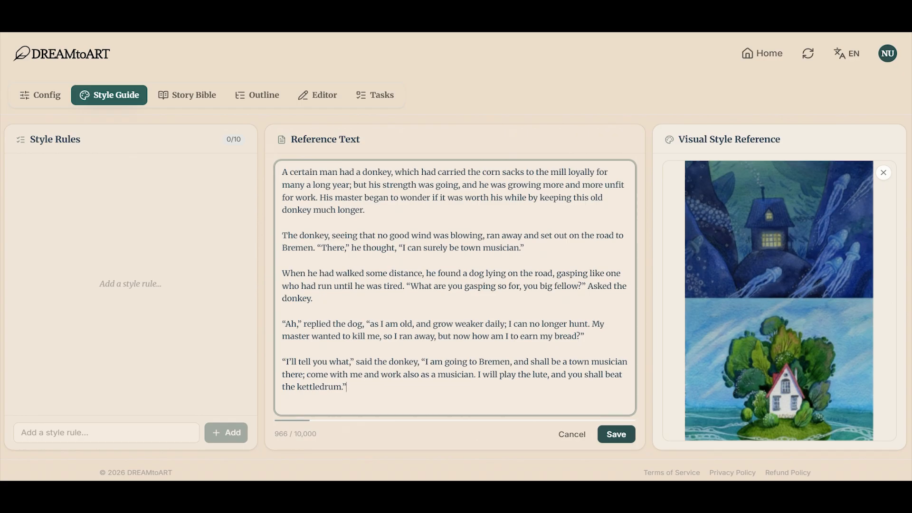
{"action": "type", "text": "The dog agreed, and so on they went. Not before long they came to a cat, sitting on the path with a face like three rainy days! \"Now then, old fluff and claws, what has gone so wrong with you?\" Asked the donkey.  \"Who can be merry when his neck is in danger?\" Answered the cat. \"Because I am now getting old, my teeth are worn to stumps, and I prefer to sit by the fire and spin, rather than hunt about after mice. My mistress wanted to drown me, so I ran away. Now good advice is scarce. Where am I to go?\"  \"Go with us to Bremen. You understand night music so you can be a town musician.\""}
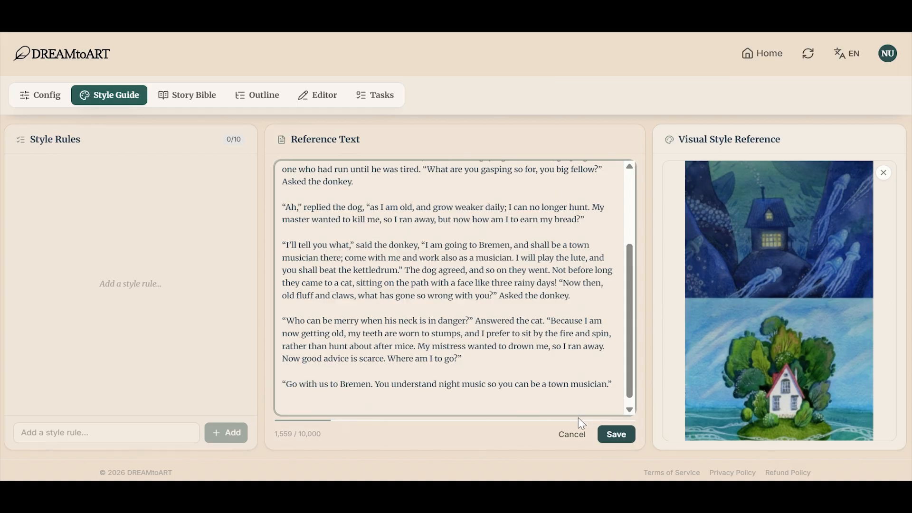
{"action": "left_click", "coordinate": [609, 434]}
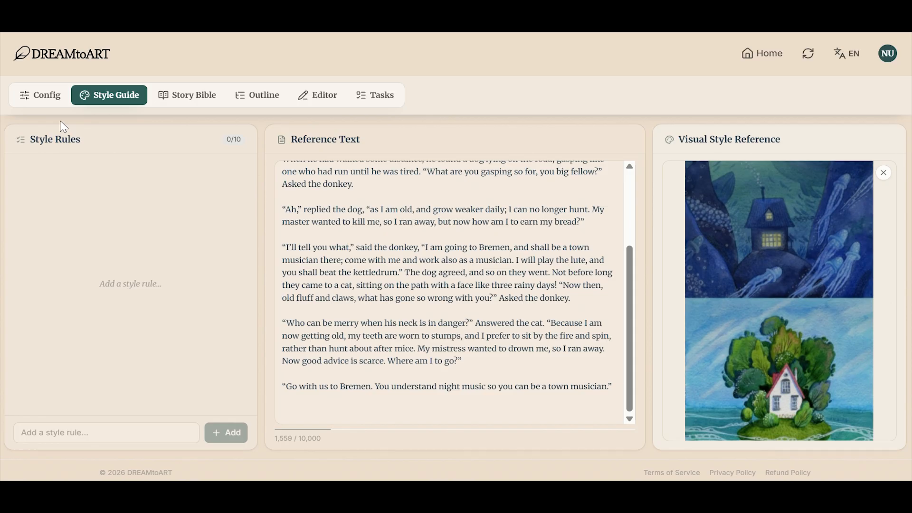
Step: Add a new character to the story bible
{"action": "left_click", "coordinate": [191, 97]}
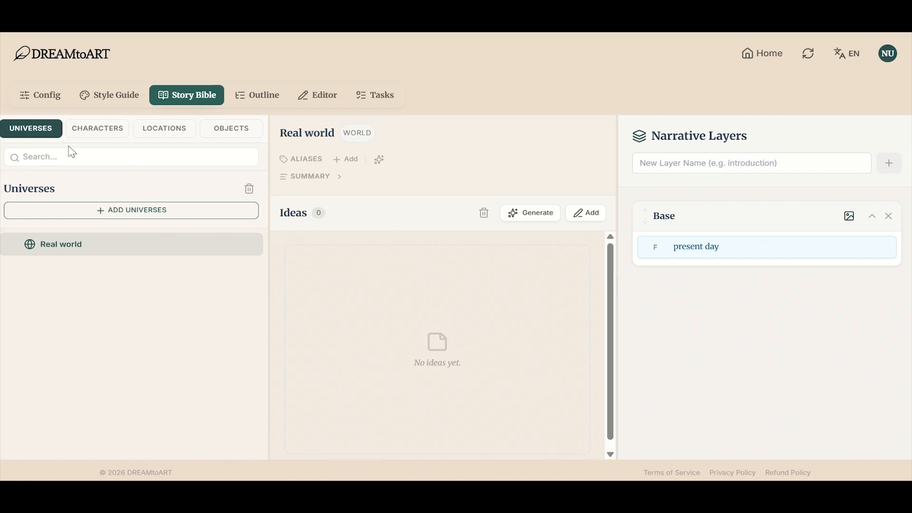
{"action": "mouse_move", "coordinate": [60, 253]}
{"action": "left_click", "coordinate": [101, 132]}
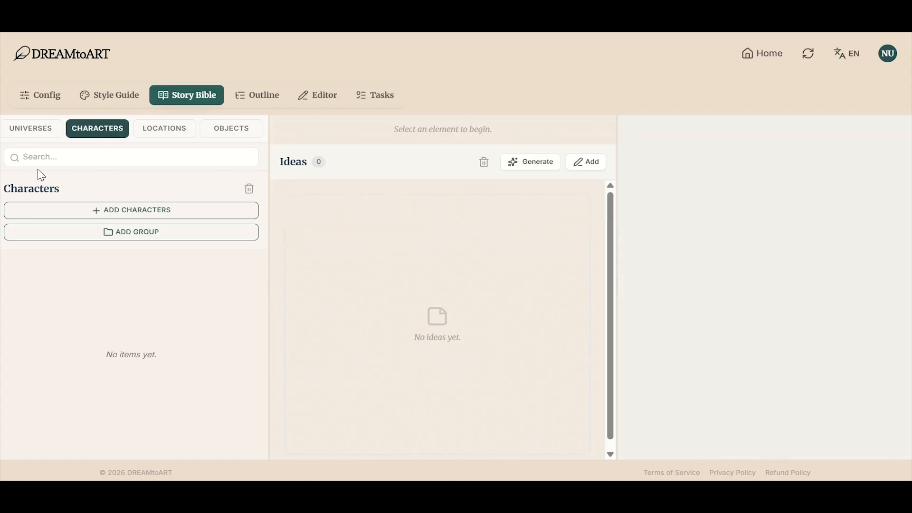
{"action": "left_click", "coordinate": [209, 210]}
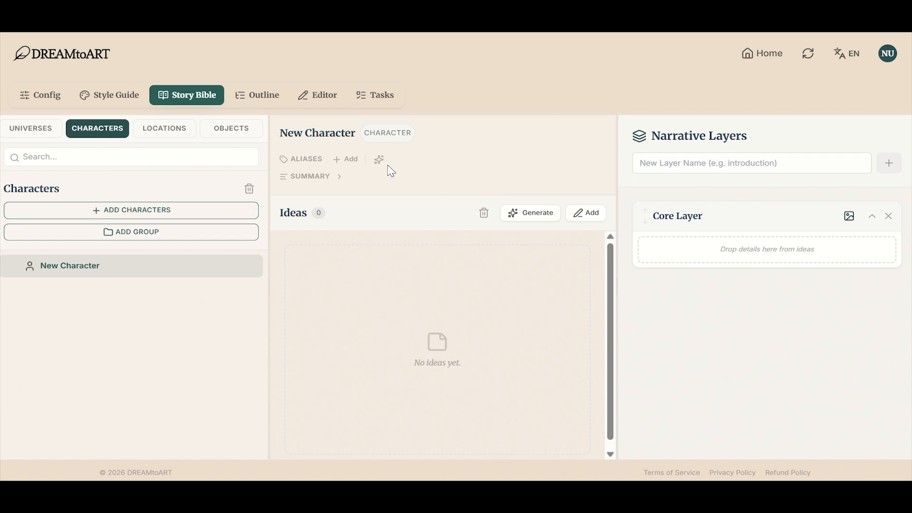
Step: Open idea generation for the new character with Visual Inspiration and upload the green figure picture as reference image
{"action": "left_click", "coordinate": [532, 212]}
{"action": "left_click", "coordinate": [438, 123]}
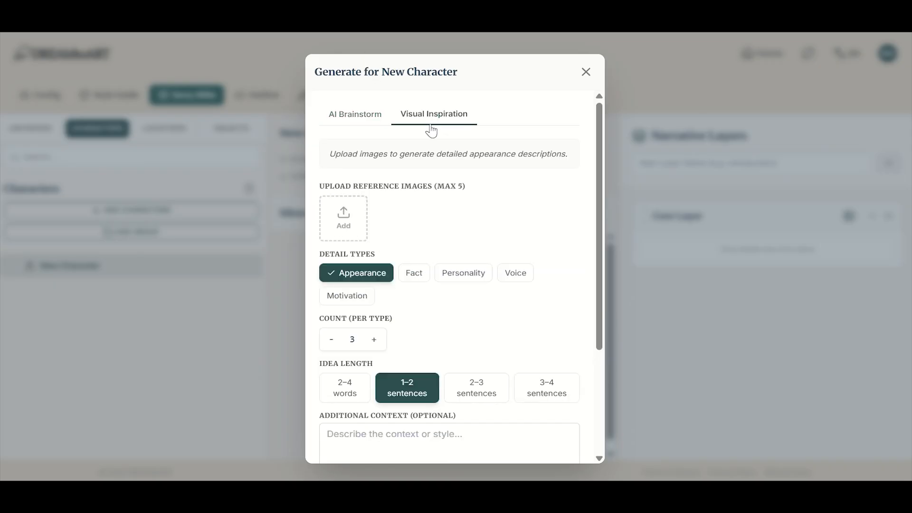
{"action": "left_click", "coordinate": [325, 223]}
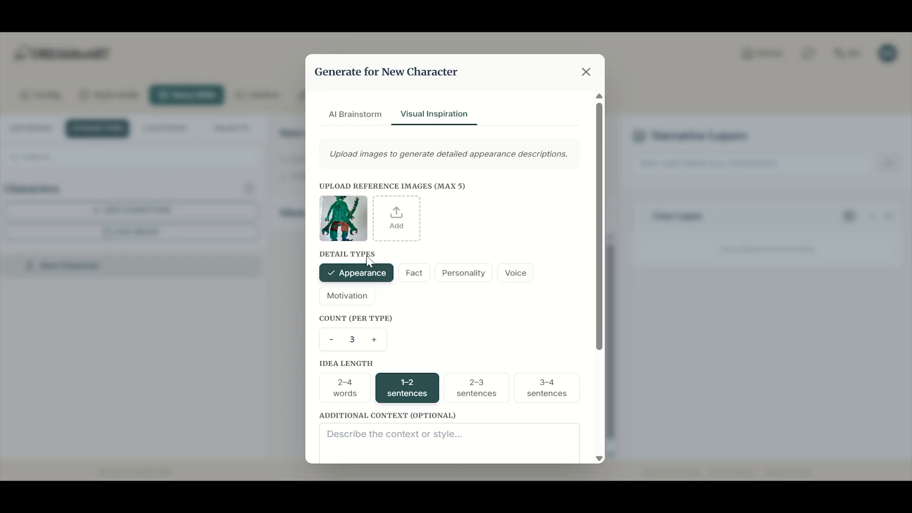
{"action": "mouse_move", "coordinate": [340, 228]}
Step: Include Fact, Personality, Voice and Motivation alongside Appearance as detail types for the character's generated ideas
{"action": "left_click", "coordinate": [405, 276]}
{"action": "left_click", "coordinate": [485, 278]}
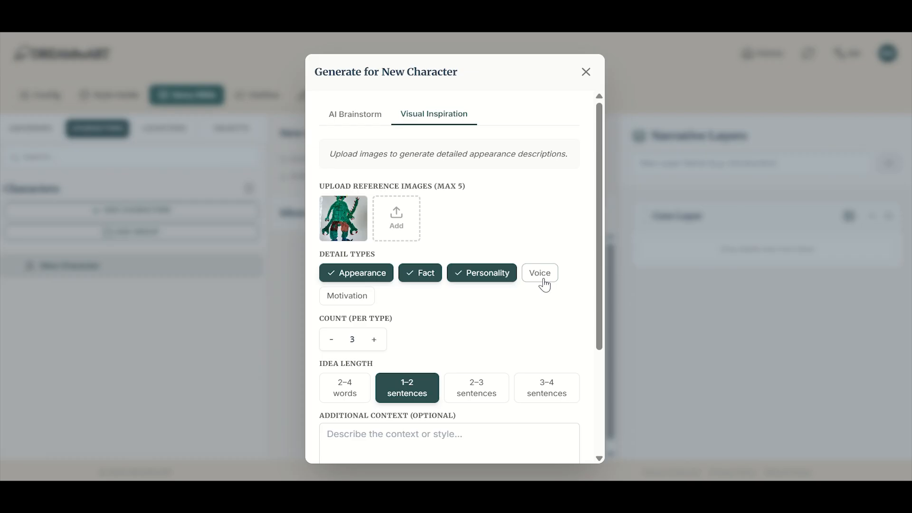
{"action": "left_click", "coordinate": [545, 285]}
{"action": "left_click", "coordinate": [341, 299]}
{"action": "scroll", "coordinate": [375, 423], "scroll_direction": "down", "scroll_amount": 3}
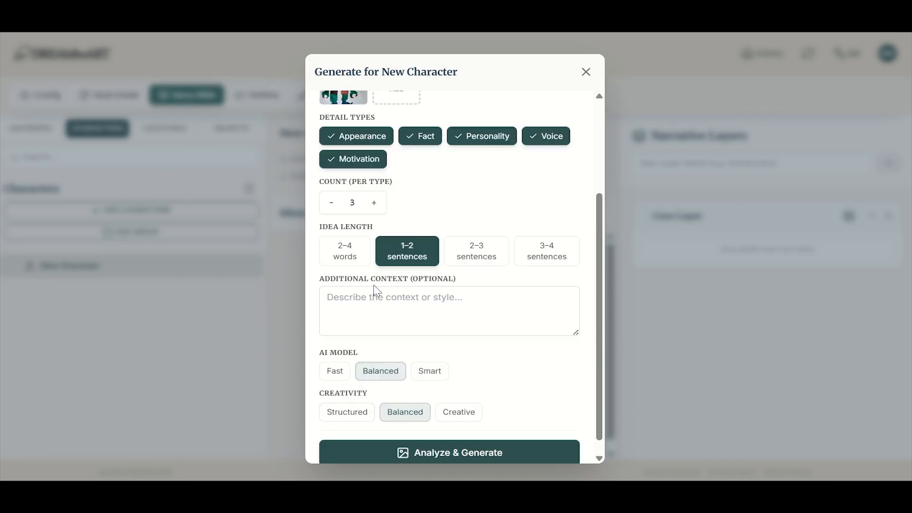
Step: Set the idea length to 2–4 words and generate the new character's ideas from the reference image
{"action": "left_click", "coordinate": [345, 251]}
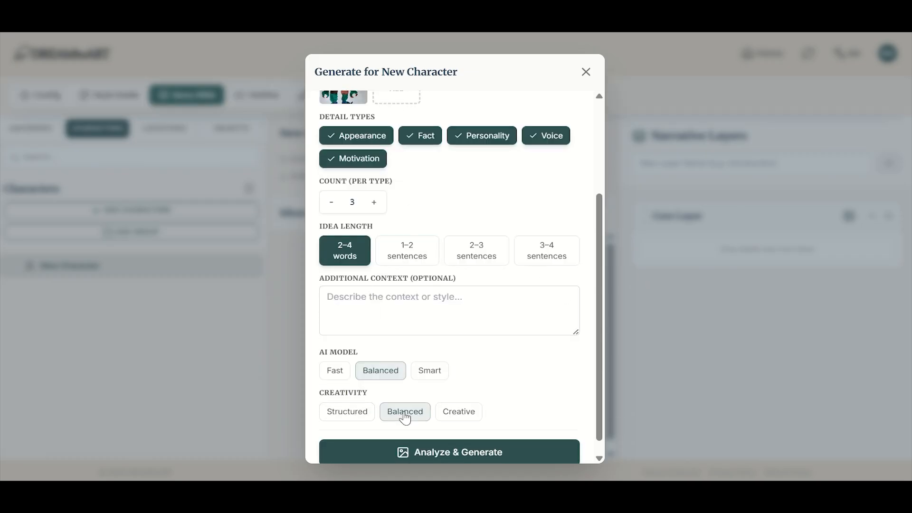
{"action": "scroll", "coordinate": [441, 389], "scroll_direction": "down", "scroll_amount": 1}
{"action": "scroll", "coordinate": [440, 389], "scroll_direction": "up", "scroll_amount": 3}
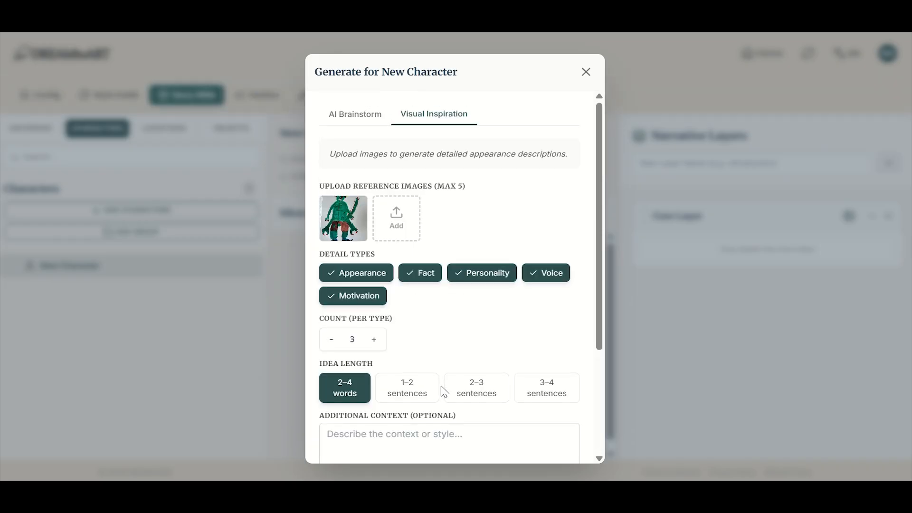
{"action": "scroll", "coordinate": [443, 389], "scroll_direction": "down", "scroll_amount": 3}
{"action": "left_click", "coordinate": [474, 443]}
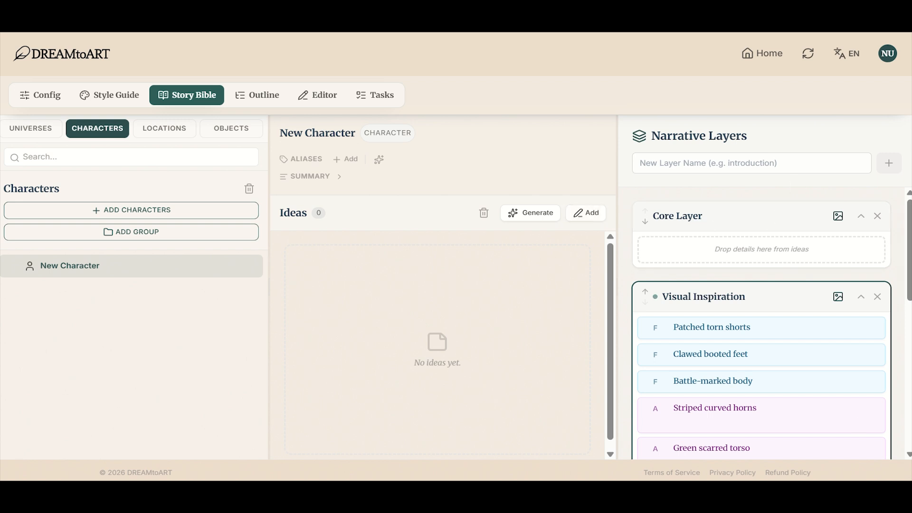
Step: Review the generated Visual Inspiration details and rename the new character to Monster
{"action": "scroll", "coordinate": [775, 356], "scroll_direction": "down", "scroll_amount": 4}
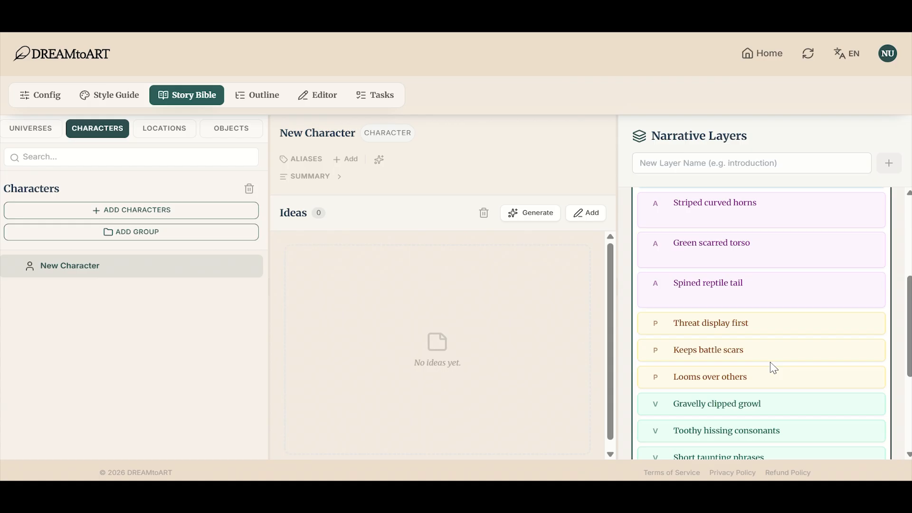
{"action": "scroll", "coordinate": [774, 368], "scroll_direction": "up", "scroll_amount": 3}
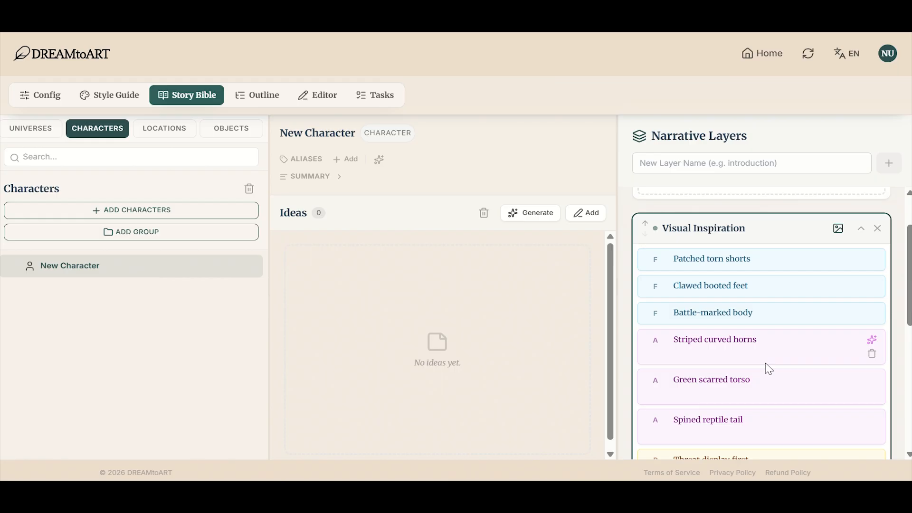
{"action": "scroll", "coordinate": [766, 365], "scroll_direction": "down", "scroll_amount": 7}
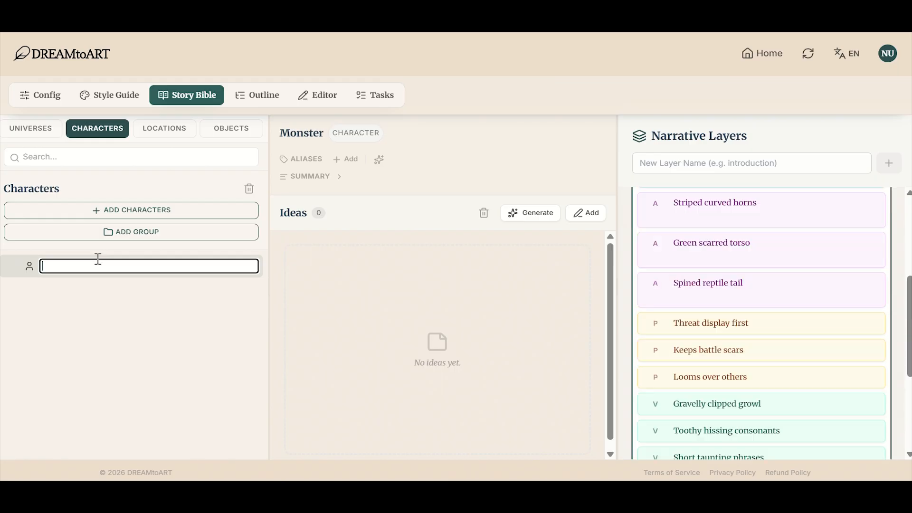
{"action": "type", "text": "Monster"}
{"action": "key", "text": "Return"}
Step: Generate aliases for Monster and remove Brak, Snarlo, Tuskin and Grizzle, keeping only Grokk
{"action": "left_click", "coordinate": [374, 164]}
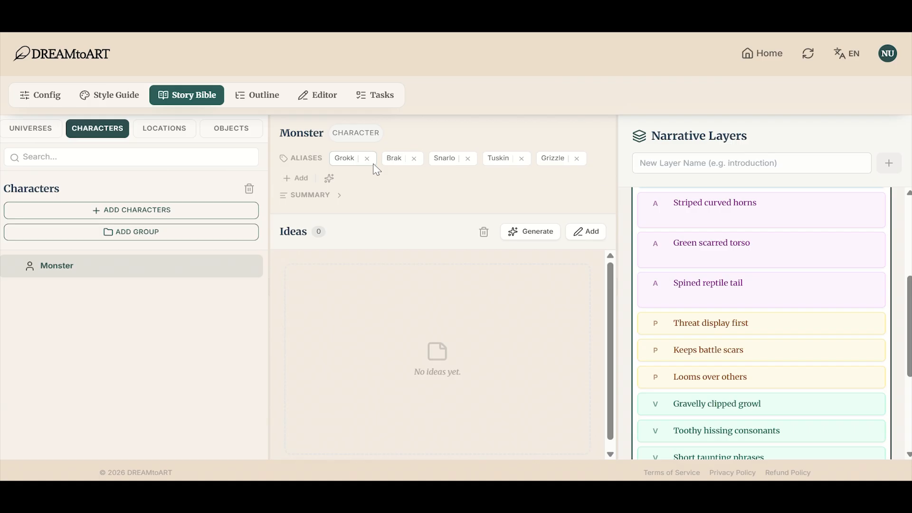
{"action": "left_click", "coordinate": [414, 160]}
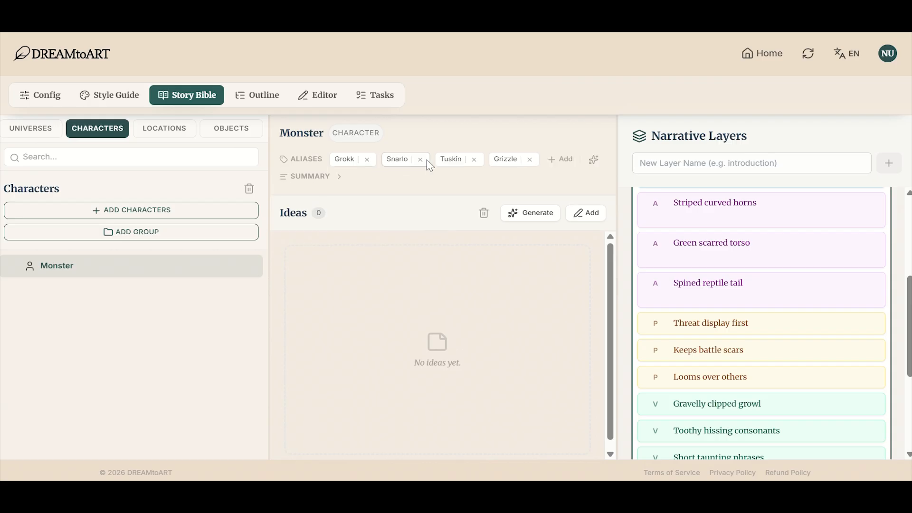
{"action": "left_click", "coordinate": [421, 160]}
{"action": "left_click", "coordinate": [421, 160]}
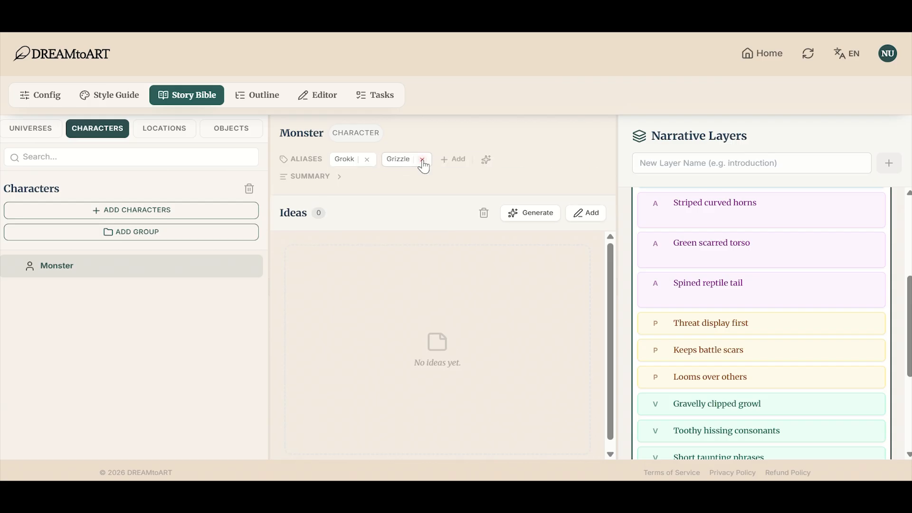
{"action": "left_click", "coordinate": [423, 160]}
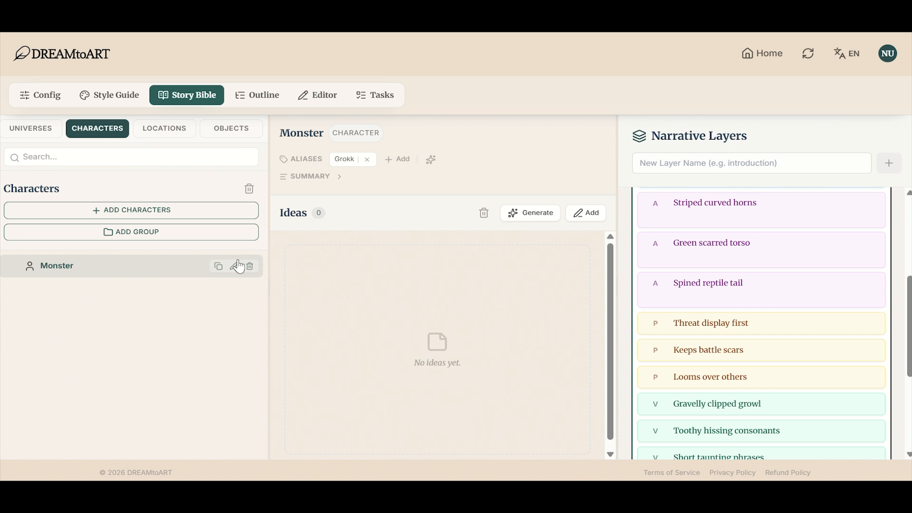
Step: Rename the Monster character to Monster Grokk
{"action": "left_click", "coordinate": [237, 264]}
{"action": "type", "text": "Grokk"}
{"action": "left_click", "coordinate": [487, 282]}
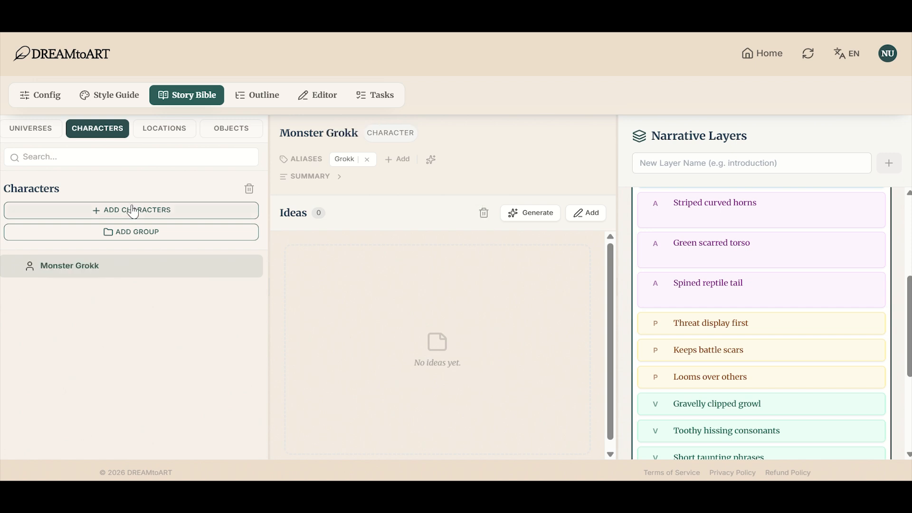
Step: Add another character and generate its ideas with Visual Inspiration from an uploaded picture of the superhero figure
{"action": "left_click", "coordinate": [133, 211]}
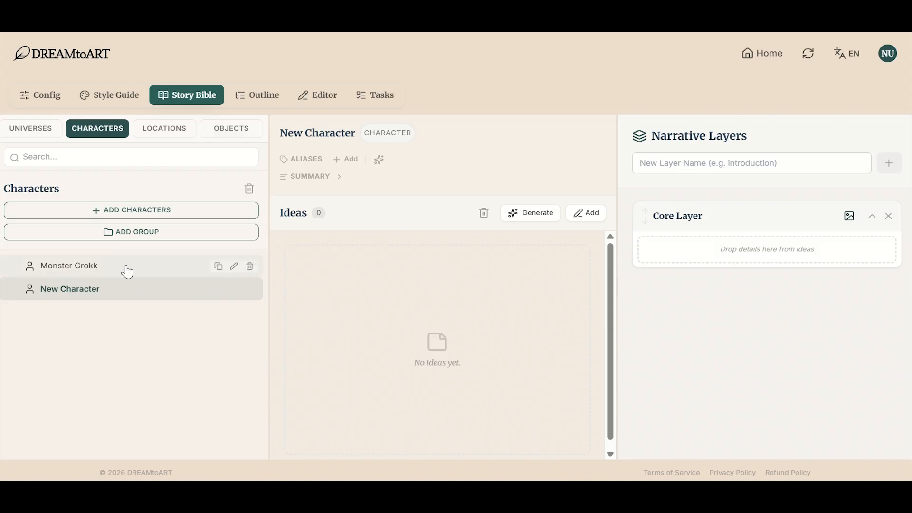
{"action": "left_click", "coordinate": [550, 219]}
{"action": "left_click", "coordinate": [342, 216]}
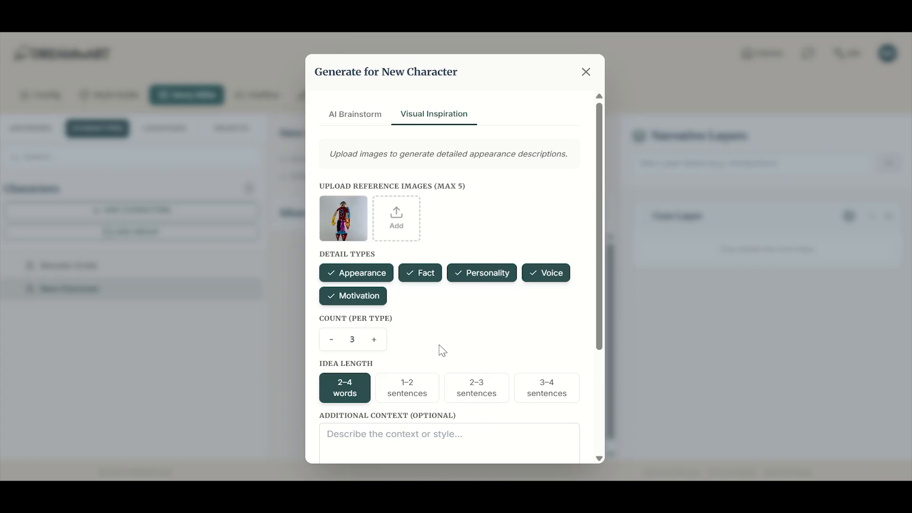
{"action": "scroll", "coordinate": [442, 351], "scroll_direction": "down", "scroll_amount": 3}
{"action": "left_click", "coordinate": [413, 437]}
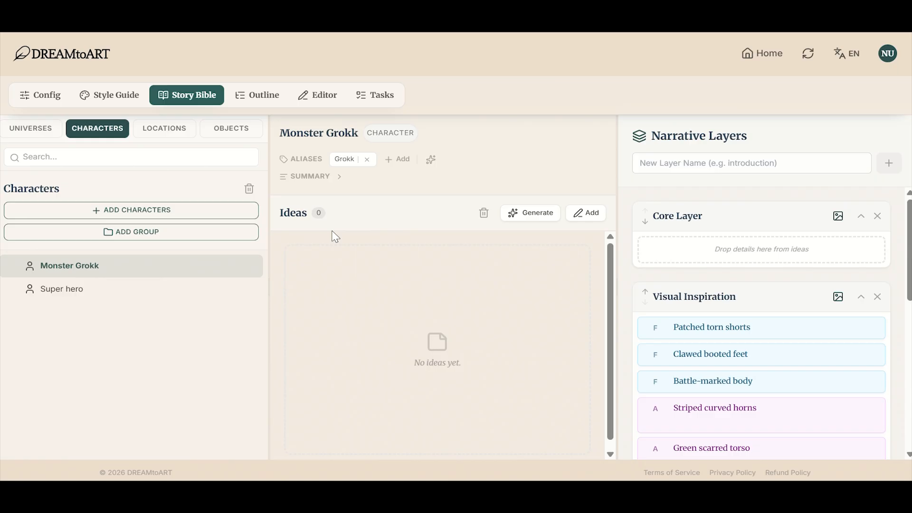
Step: View the generated green monster illustration at full size and set it as Monster Grokk's avatar
{"action": "left_click", "coordinate": [181, 300]}
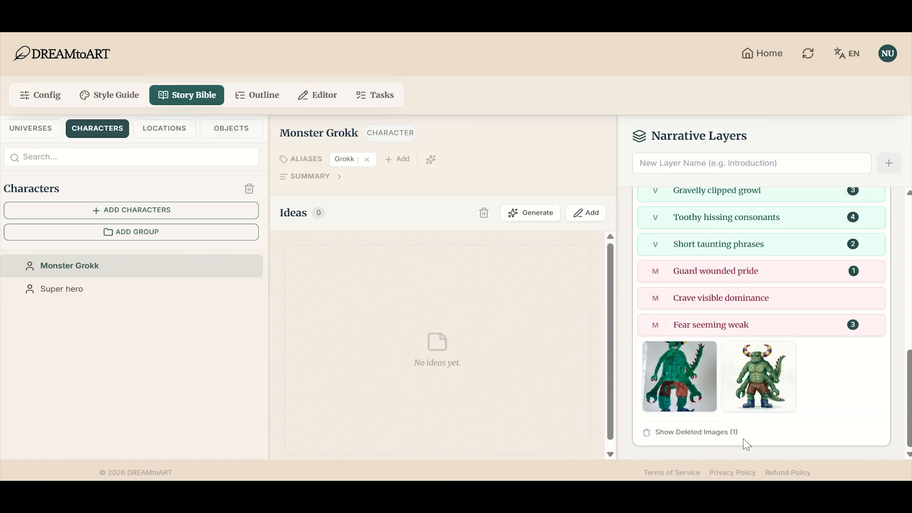
{"action": "mouse_move", "coordinate": [753, 384]}
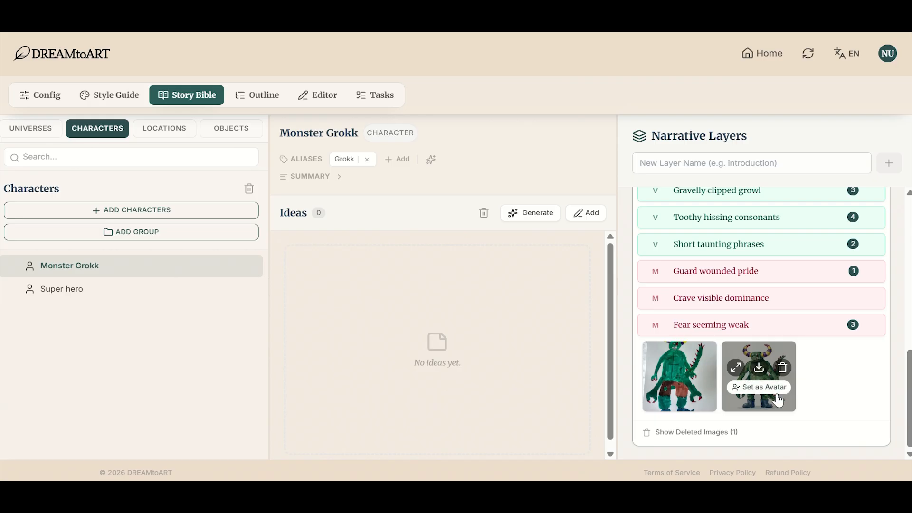
{"action": "left_click", "coordinate": [736, 368]}
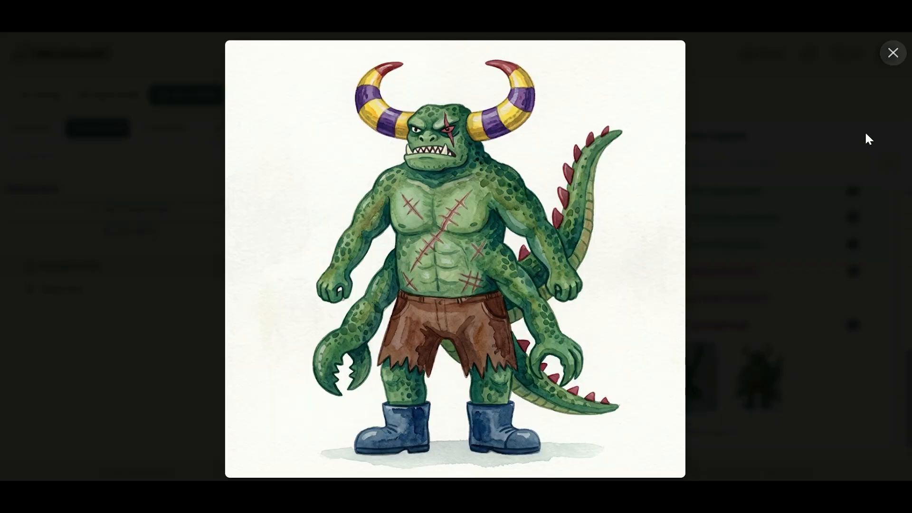
{"action": "left_click", "coordinate": [893, 53]}
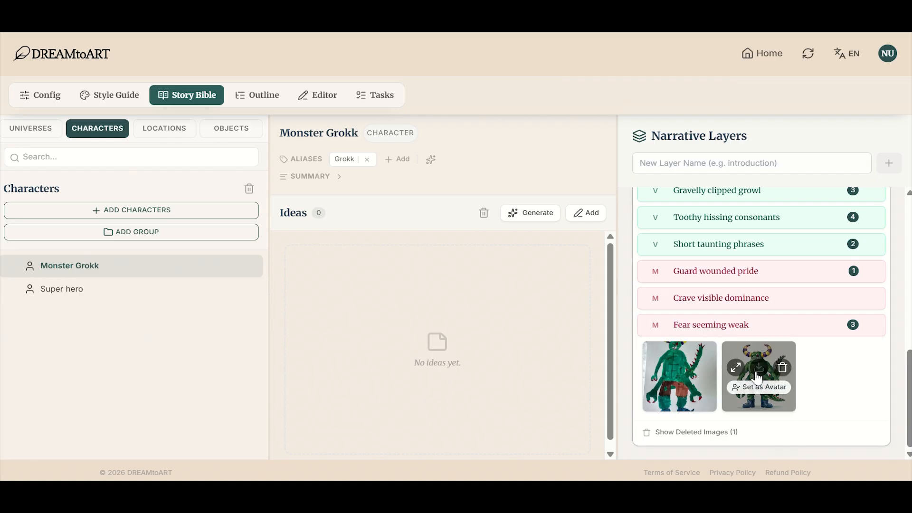
{"action": "left_click", "coordinate": [744, 391]}
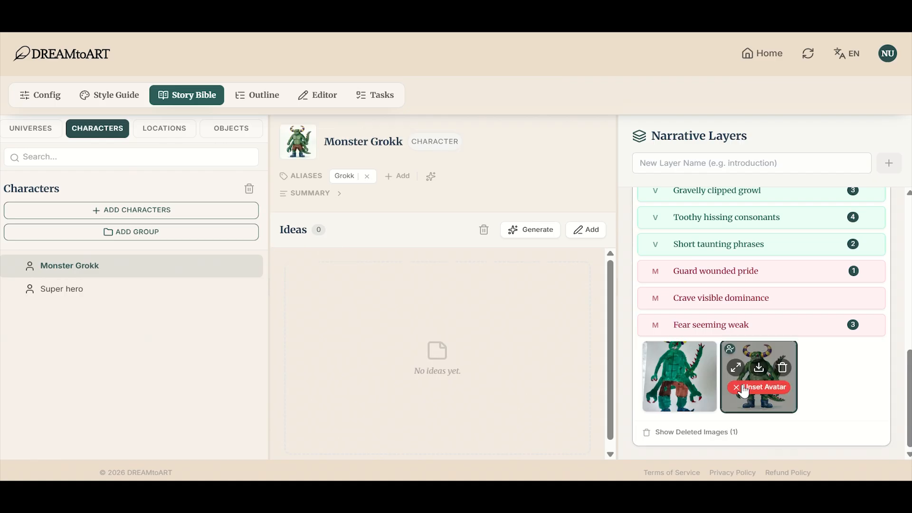
Step: Set the generated superhero illustration as the avatar of the Super hero character
{"action": "left_click", "coordinate": [53, 295]}
{"action": "scroll", "coordinate": [745, 342], "scroll_direction": "up", "scroll_amount": 10}
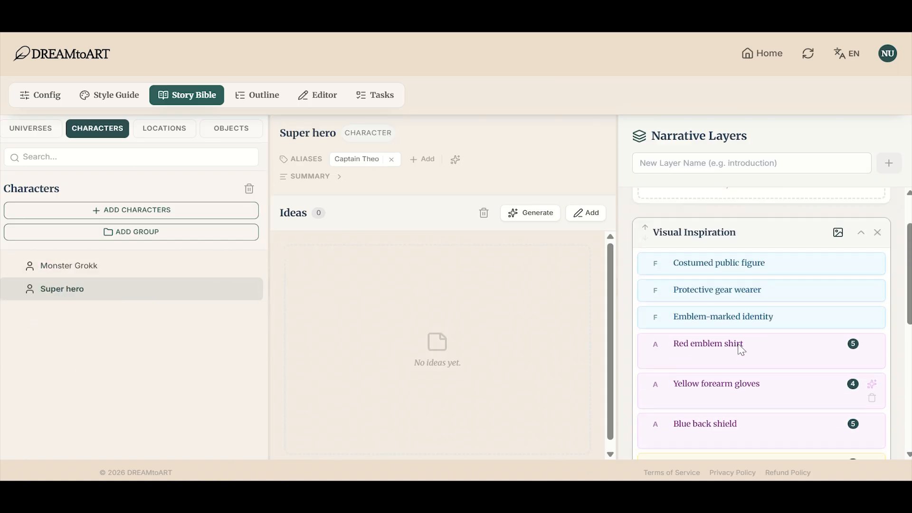
{"action": "scroll", "coordinate": [774, 347], "scroll_direction": "down", "scroll_amount": 10}
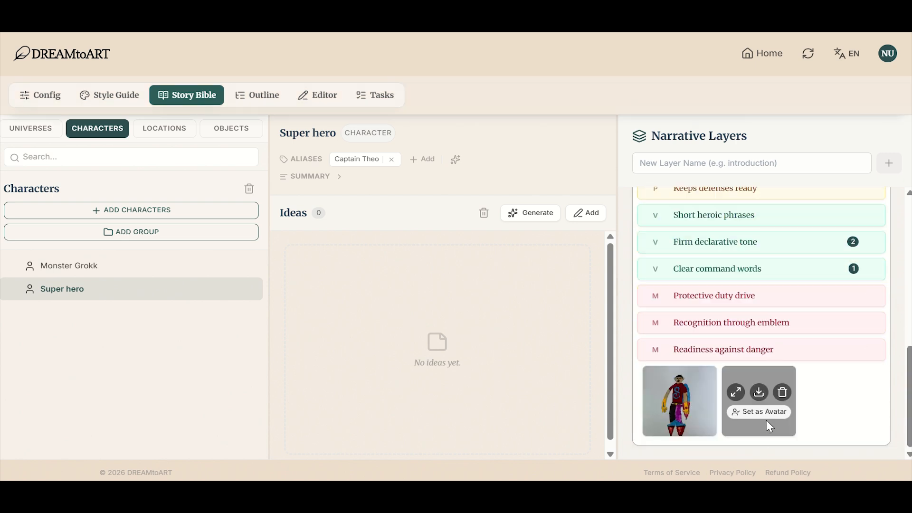
{"action": "left_click", "coordinate": [760, 412]}
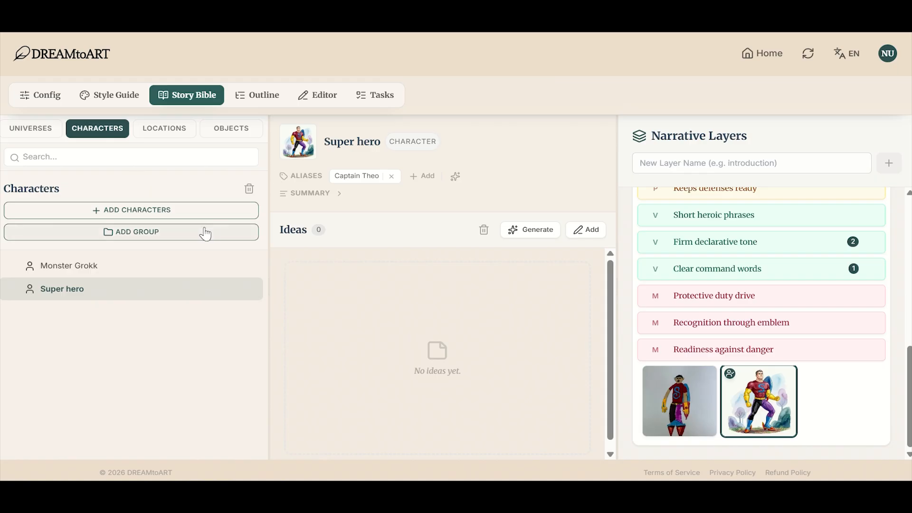
Step: For the location In the middle of nowhere, upload the mountain drawing and generate Appearance and Fact ideas from it
{"action": "left_click", "coordinate": [195, 265]}
{"action": "left_click", "coordinate": [175, 134]}
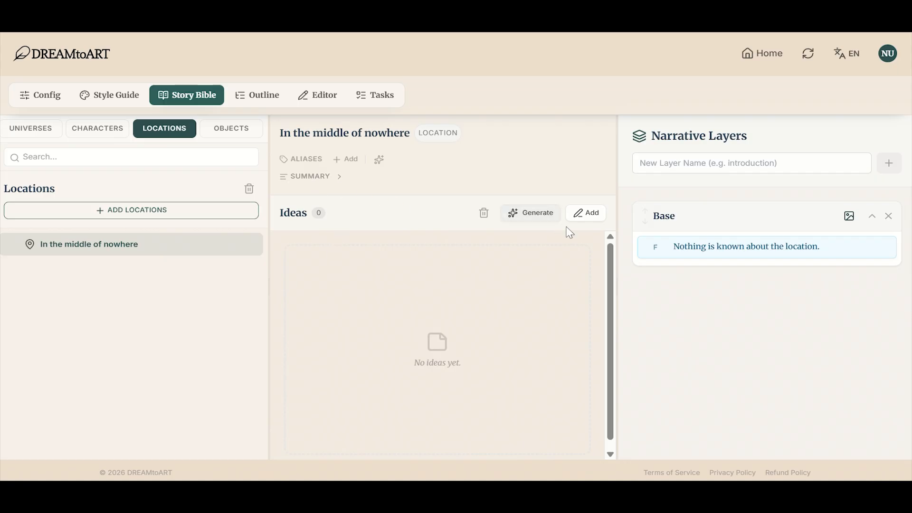
{"action": "left_click", "coordinate": [513, 217]}
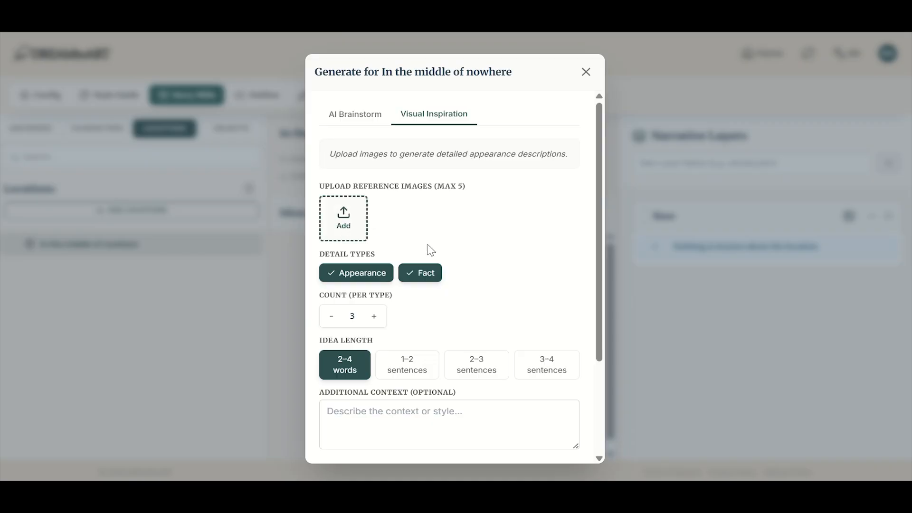
{"action": "scroll", "coordinate": [489, 344], "scroll_direction": "down", "scroll_amount": 3}
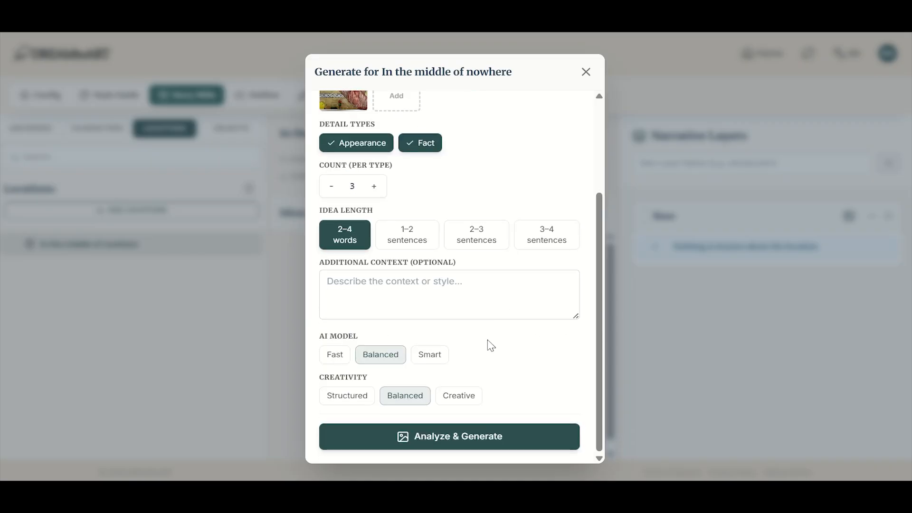
{"action": "left_click", "coordinate": [457, 441]}
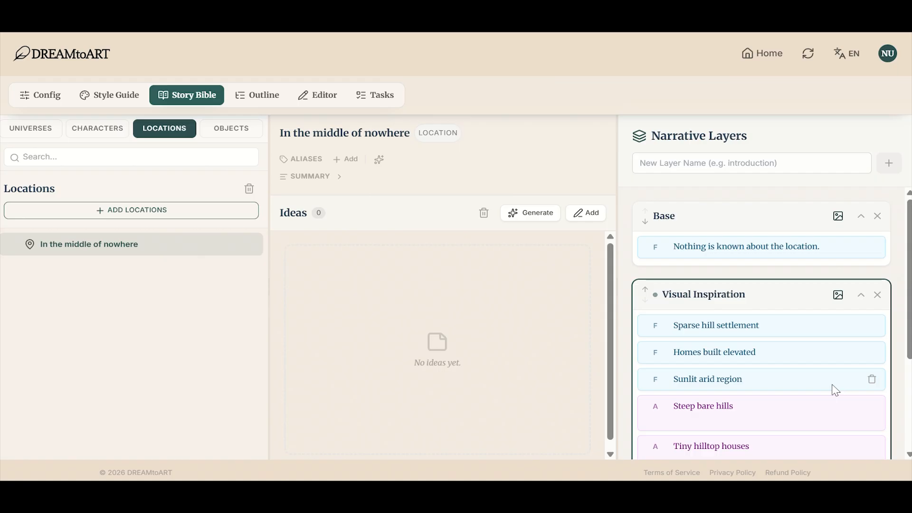
Step: Generate aliases for the location, keeping only The Quiet Lands, and set the generated mountain illustration as its avatar
{"action": "scroll", "coordinate": [839, 391], "scroll_direction": "down", "scroll_amount": 2}
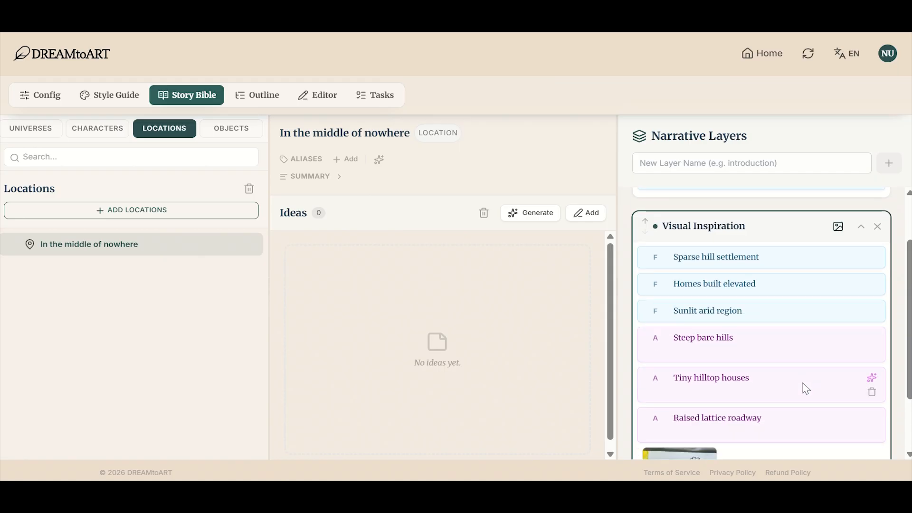
{"action": "scroll", "coordinate": [806, 389], "scroll_direction": "down", "scroll_amount": 2}
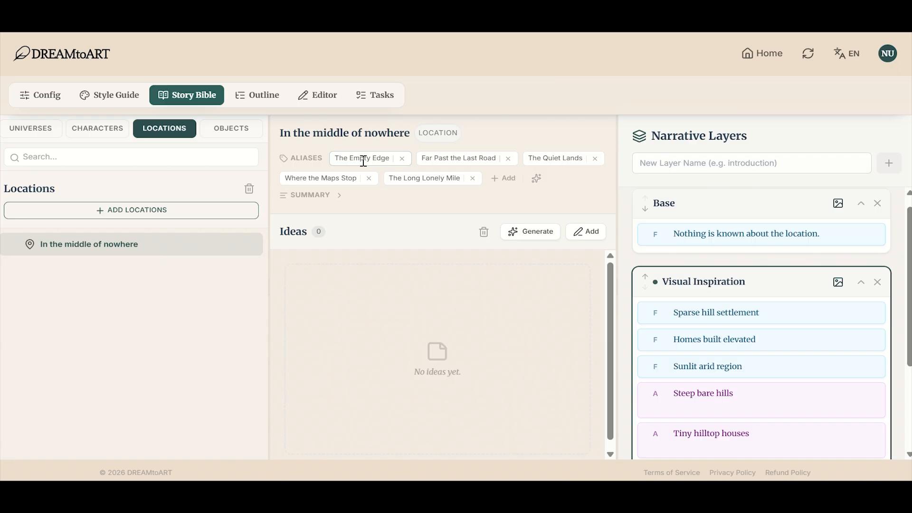
{"action": "left_click", "coordinate": [401, 159]}
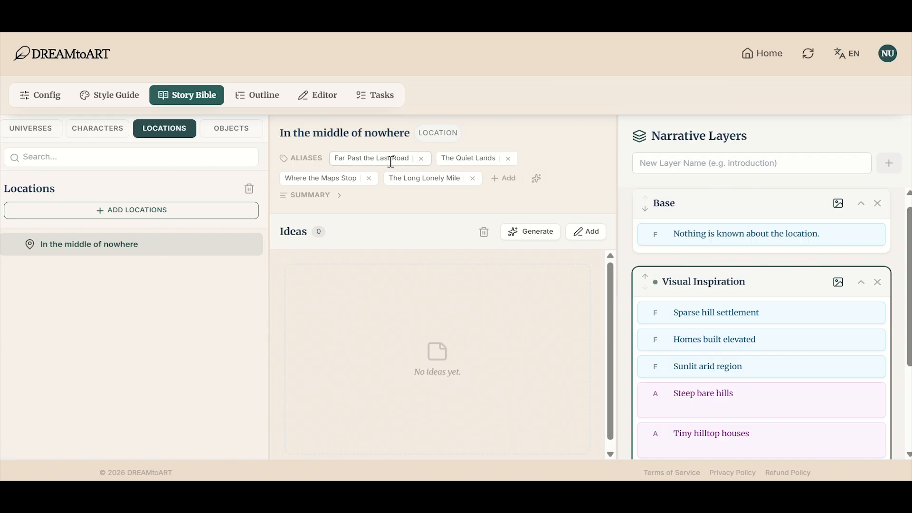
{"action": "left_click", "coordinate": [420, 158]}
{"action": "left_click", "coordinate": [506, 159]}
{"action": "left_click", "coordinate": [507, 160]}
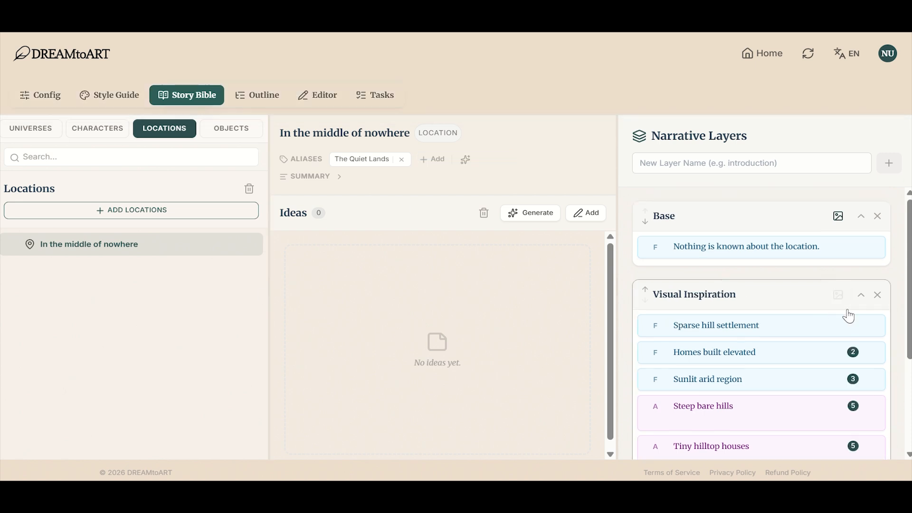
{"action": "scroll", "coordinate": [850, 315], "scroll_direction": "down", "scroll_amount": 3}
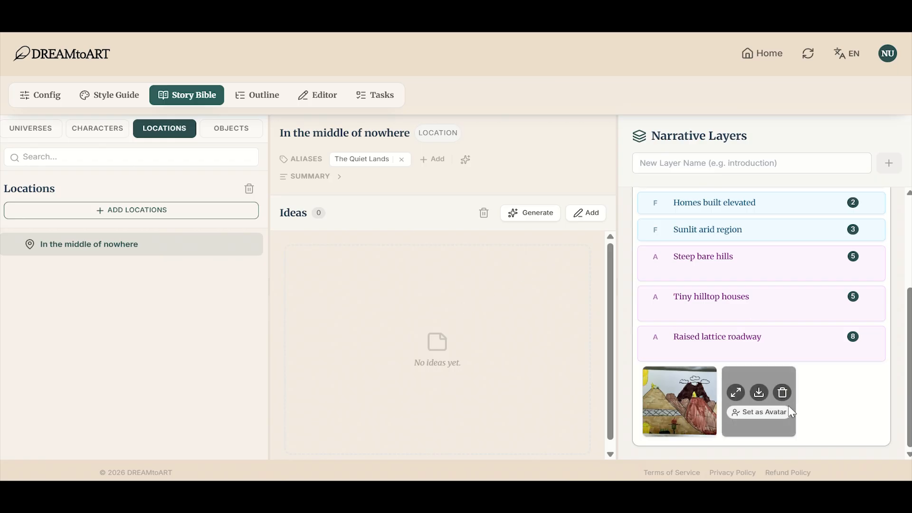
{"action": "left_click", "coordinate": [779, 417]}
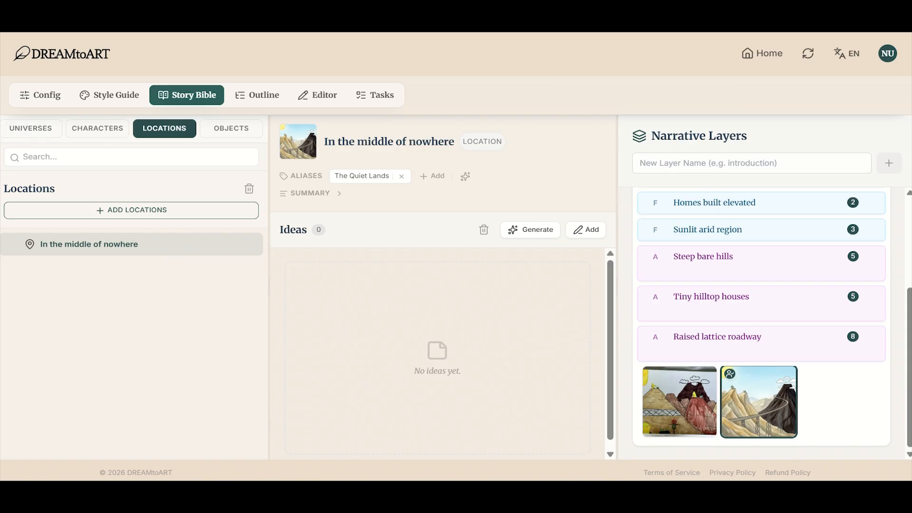
Step: From the book outline, open Scene 1 of Chapter 1 for editing
{"action": "left_click", "coordinate": [251, 94]}
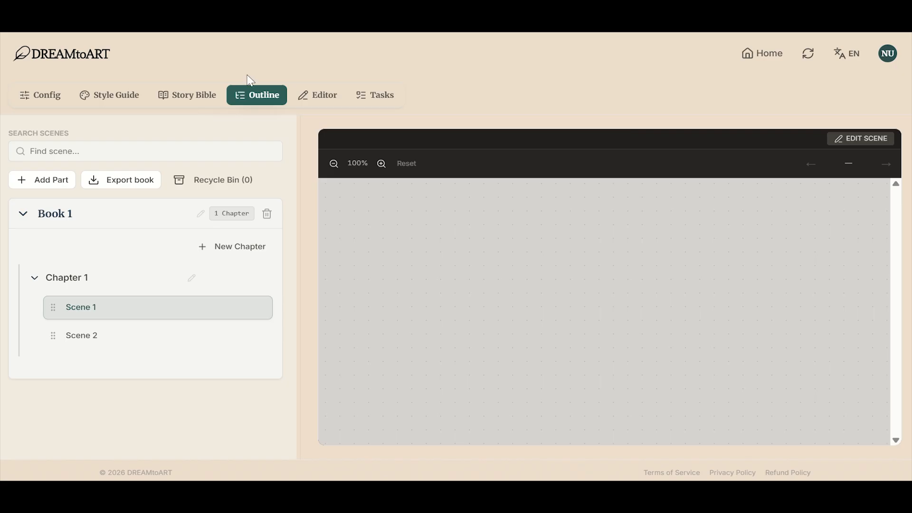
{"action": "mouse_move", "coordinate": [179, 309]}
{"action": "left_click", "coordinate": [246, 309]}
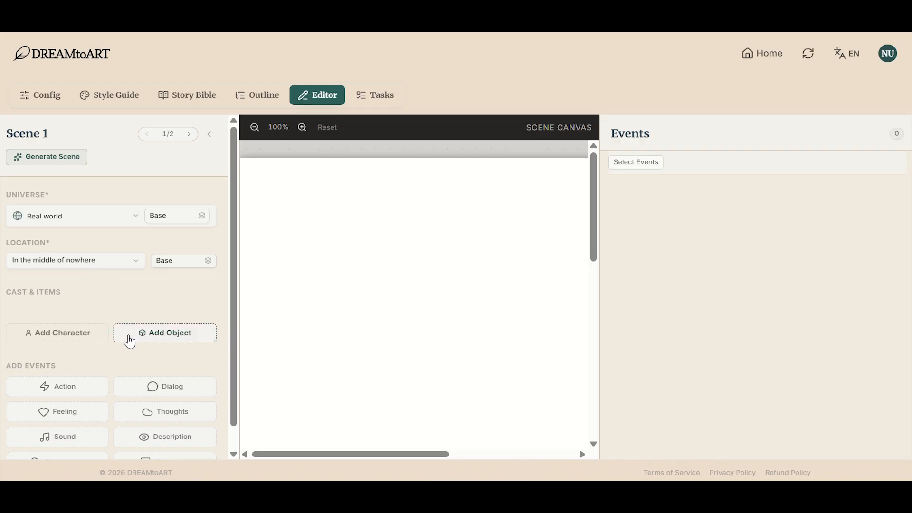
Step: Add the characters Monster Grokk and Super hero to the cast of Scene 1
{"action": "scroll", "coordinate": [127, 340], "scroll_direction": "down", "scroll_amount": 1}
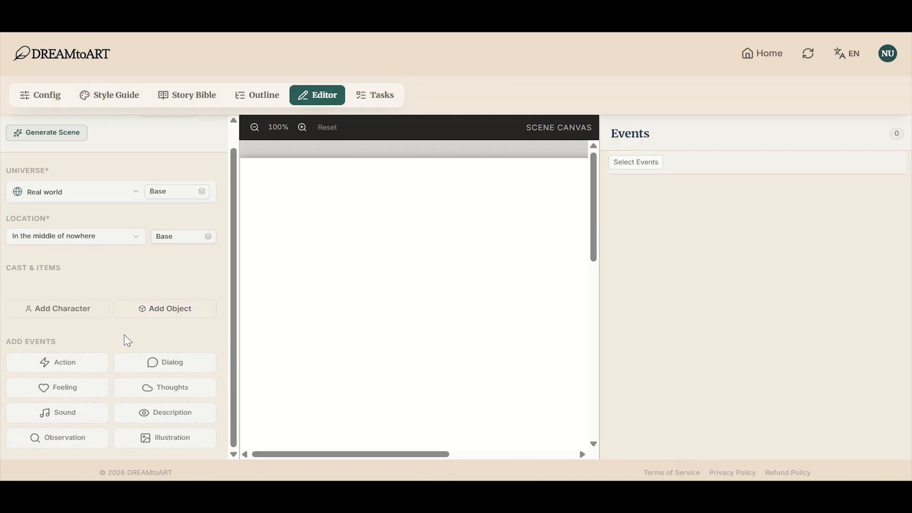
{"action": "left_click", "coordinate": [94, 312]}
{"action": "left_click", "coordinate": [403, 247]}
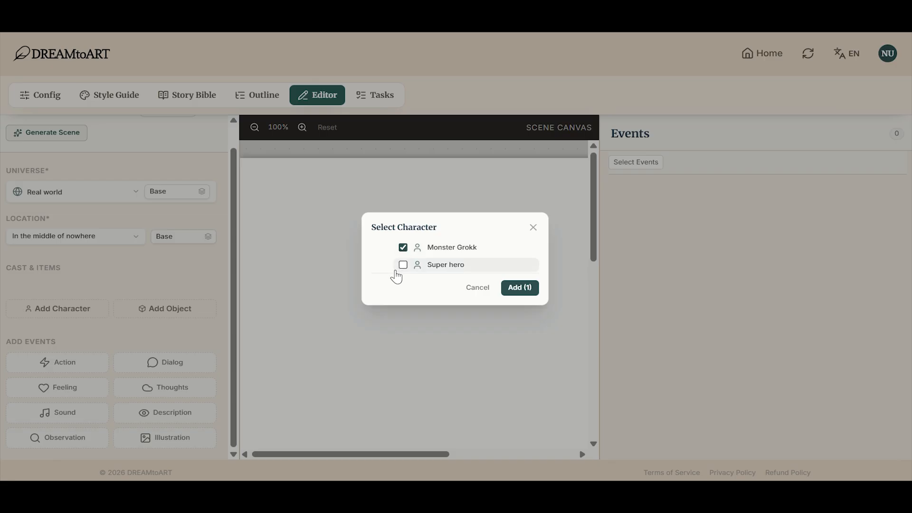
{"action": "left_click", "coordinate": [402, 265]}
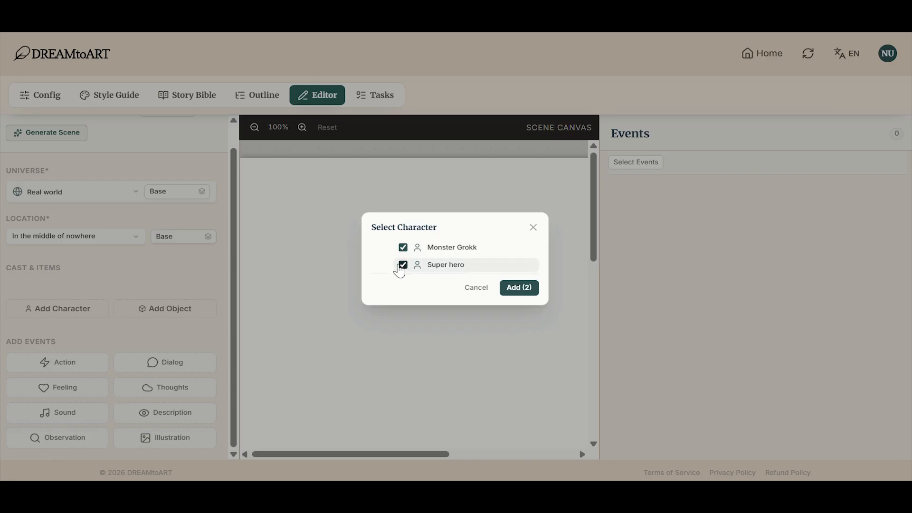
{"action": "left_click", "coordinate": [520, 288]}
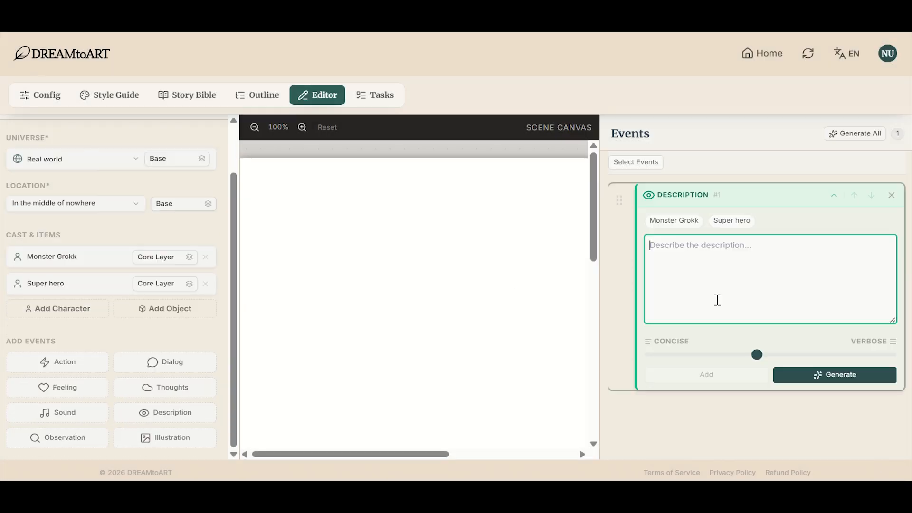
Step: Add a Description event to Scene 1 with the prompt "Describe the place where the story takes place" and generate its text
{"action": "type", "text": "Describe thw"}
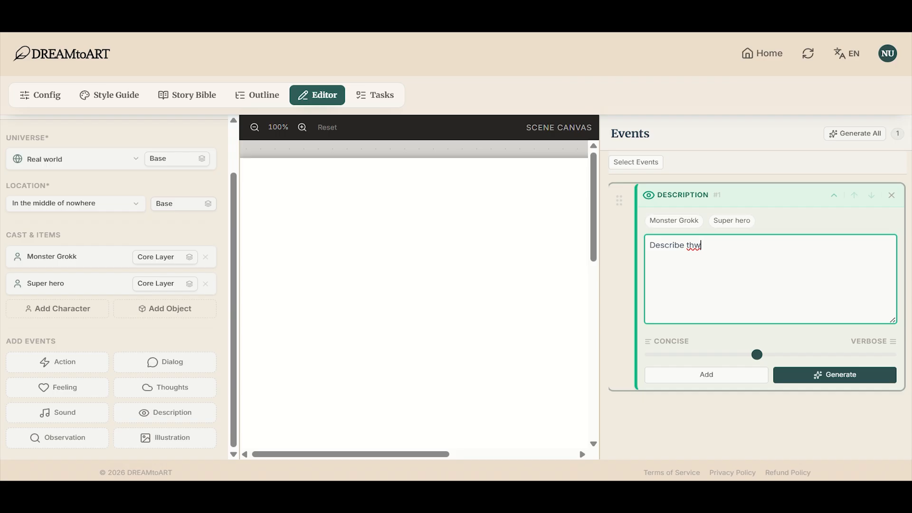
{"action": "key", "text": "BackSpace"}
{"action": "type", "text": "e place where the story takes place"}
{"action": "left_click", "coordinate": [826, 375]}
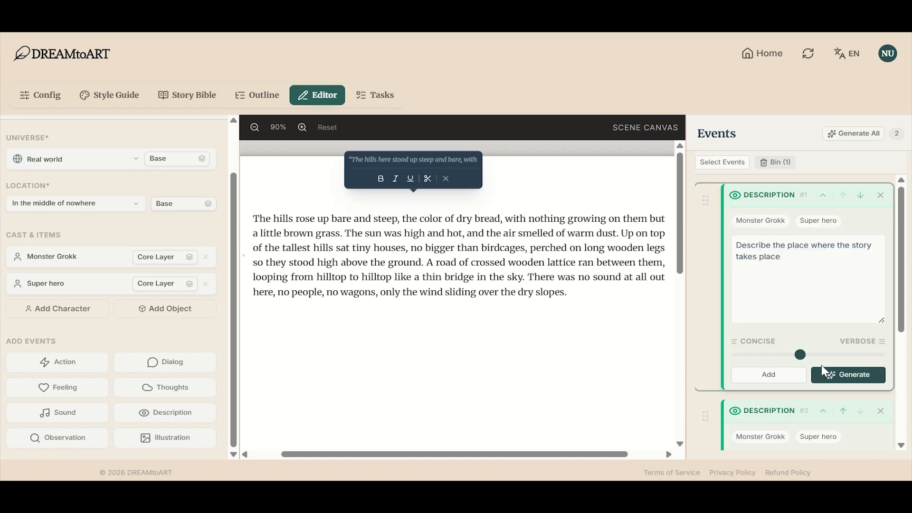
Step: Add an Observation event with the prompt "It seemed like nothing ever happened here." and generate its paragraph
{"action": "left_click", "coordinate": [94, 442]}
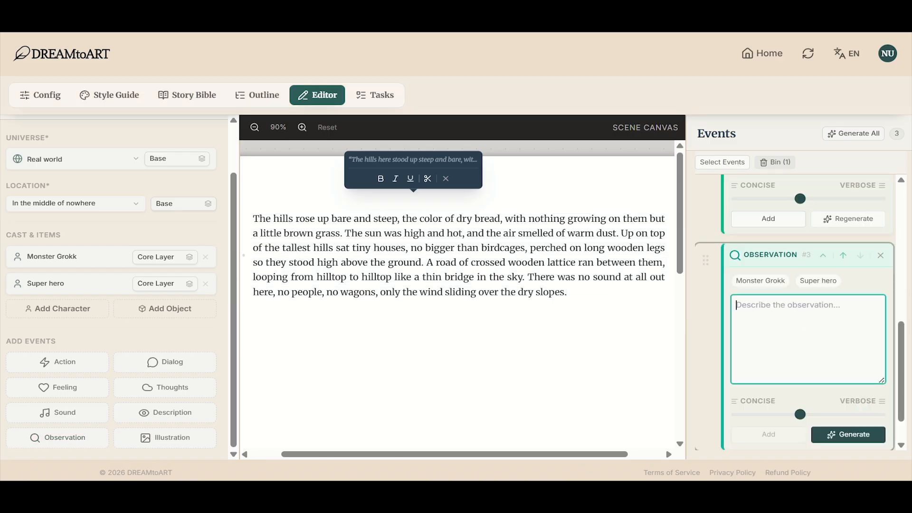
{"action": "type", "text": "It seemed like nothing ever happened here."}
{"action": "left_click", "coordinate": [848, 434]}
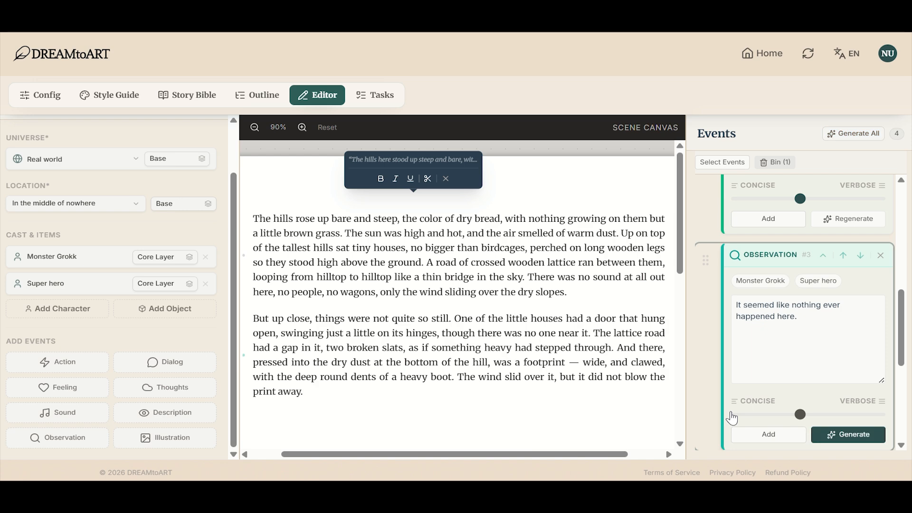
{"action": "left_click_drag", "start_coordinate": [305, 391], "coordinate": [248, 214]}
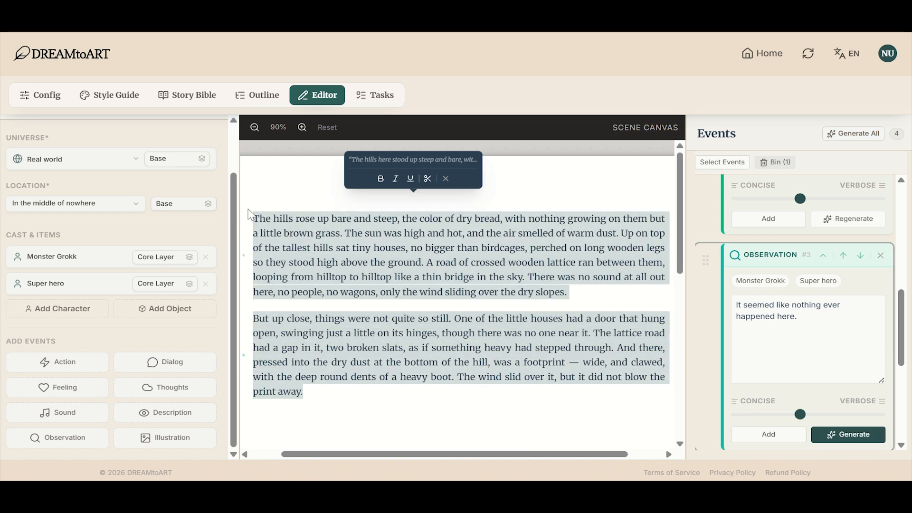
{"action": "left_click", "coordinate": [16, 214]}
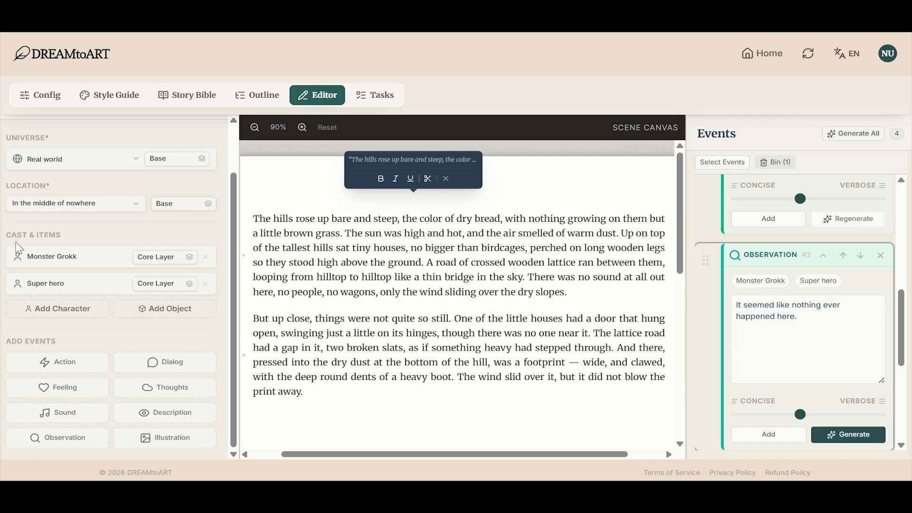
Step: Add an Action event with the prompt "Into these Quiet Lands came Grok, the monster." and generate its paragraph
{"action": "left_click", "coordinate": [60, 366]}
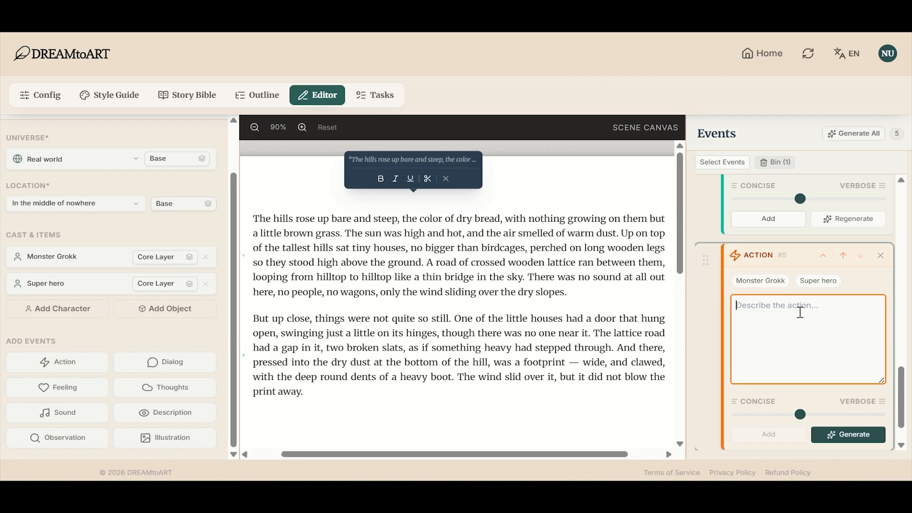
{"action": "type", "text": "d"}
{"action": "key", "text": "BackSpace"}
{"action": "left_click", "coordinate": [734, 340]}
{"action": "type", "text": "Into these Quiet Lands came Grok, the monster."}
{"action": "left_click", "coordinate": [848, 434]}
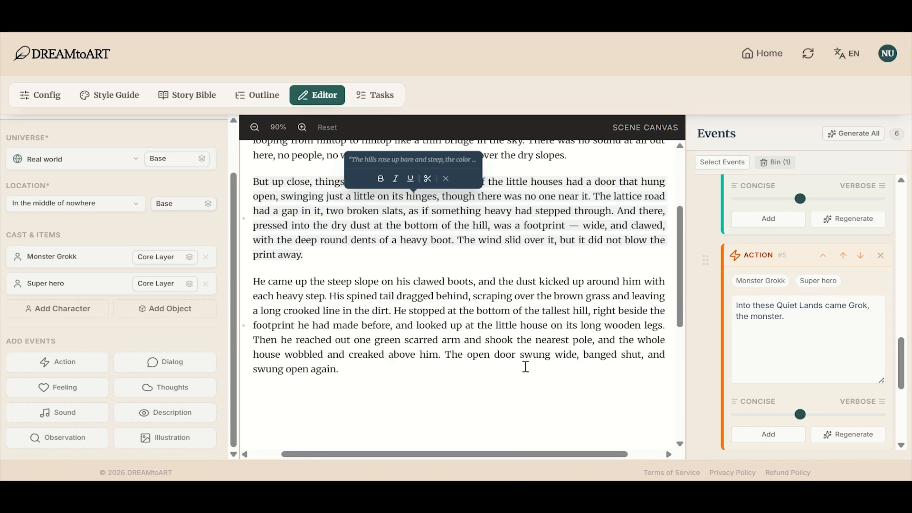
{"action": "left_click", "coordinate": [523, 366]}
Step: Add another Action event with the prompt "Super appears to protect lands", make it slightly more verbose, and generate its paragraph
{"action": "left_click", "coordinate": [57, 362]}
{"action": "left_click", "coordinate": [779, 321]}
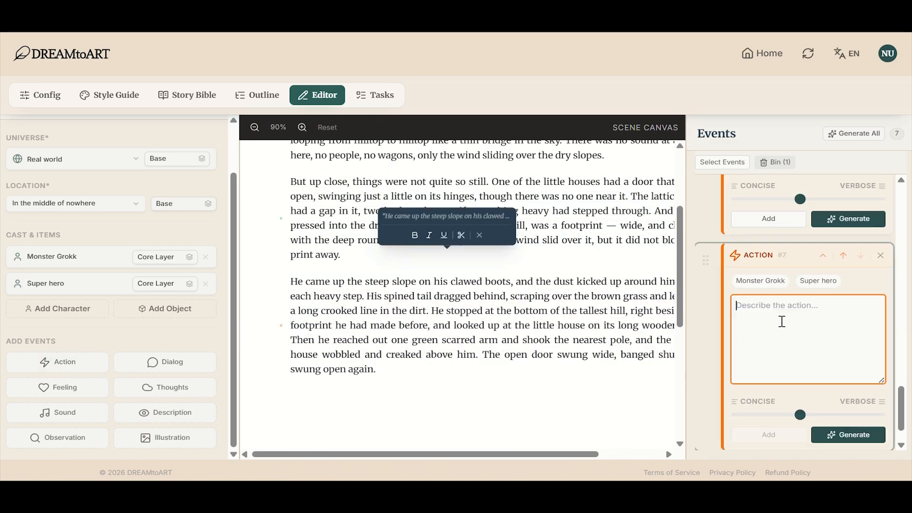
{"action": "type", "text": "Suo"}
{"action": "scroll", "coordinate": [788, 291], "scroll_direction": "down", "scroll_amount": 1}
{"action": "type", "text": "per a"}
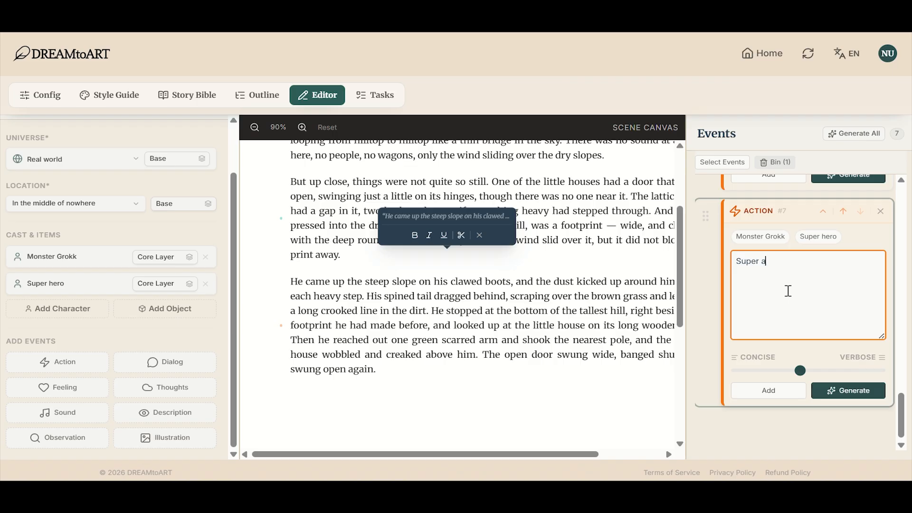
{"action": "type", "text": "ppears to protect lands"}
{"action": "left_click", "coordinate": [817, 371]}
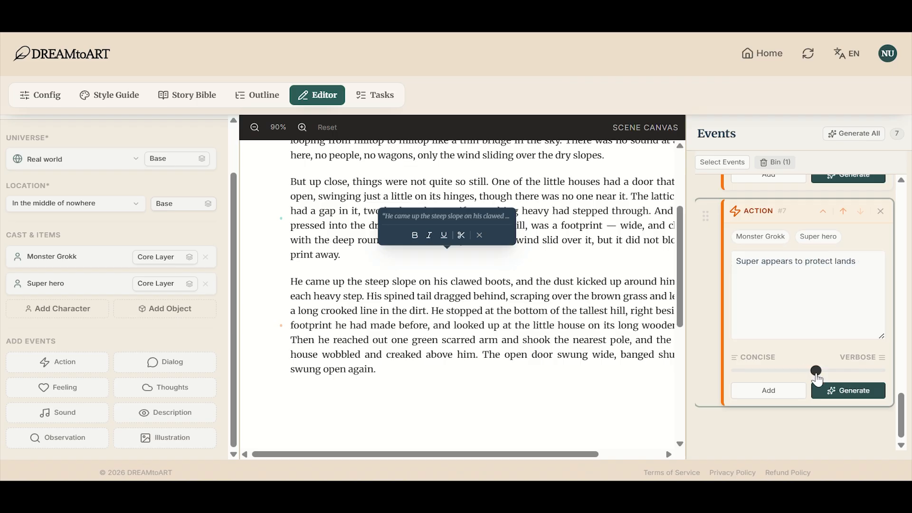
{"action": "left_click", "coordinate": [834, 394]}
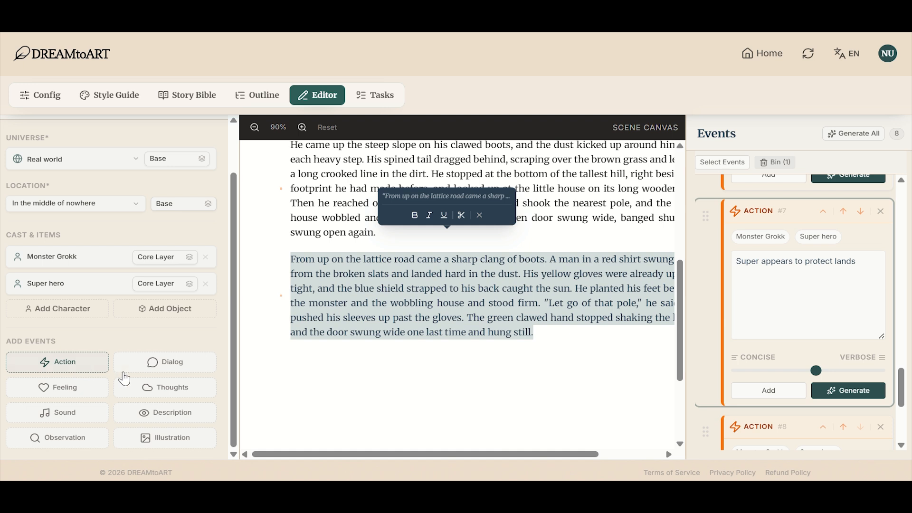
Step: Add a Dialog event with the prompt "Monster and Super hero fight", make it more concise, and generate its text
{"action": "left_click", "coordinate": [142, 373]}
{"action": "left_click", "coordinate": [813, 327]}
{"action": "type", "text": "Monst"}
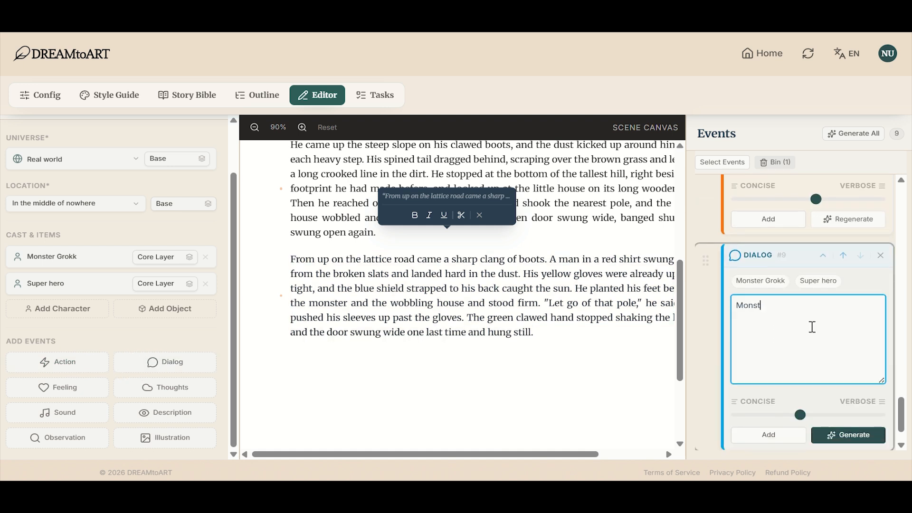
{"action": "type", "text": "er and Super h"}
Step: Add an Action event with the prompt "Super hero fight and chase away monster", make it more verbose, and generate its paragraph
{"action": "left_click", "coordinate": [57, 362]}
{"action": "type", "text": "Super hero fight and chase away monster"}
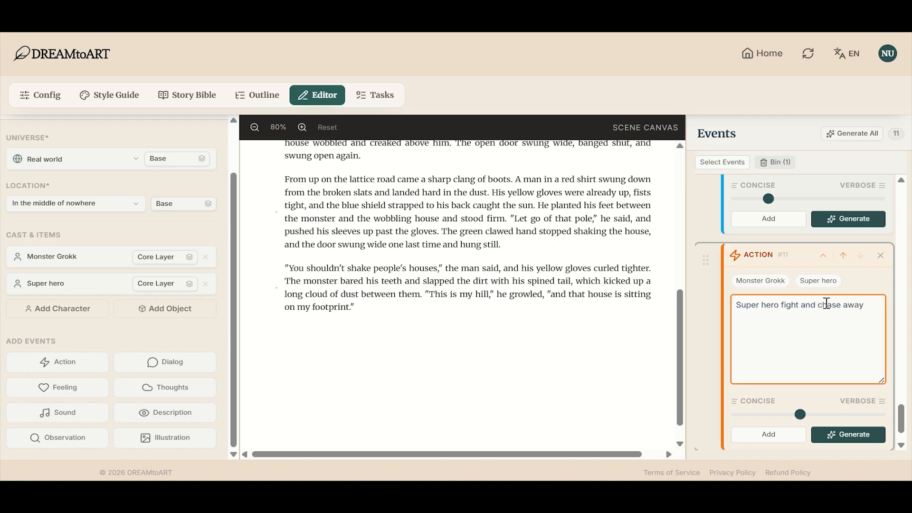
{"action": "left_click", "coordinate": [841, 415]}
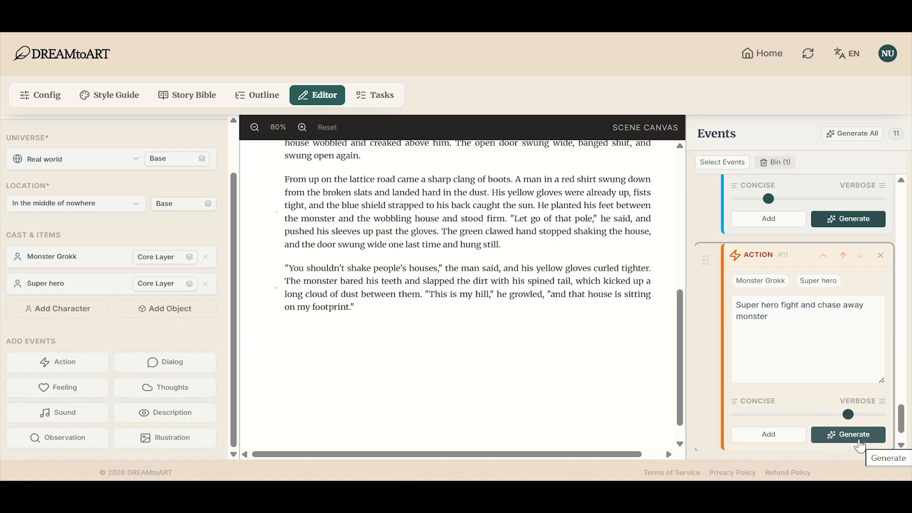
{"action": "left_click", "coordinate": [859, 443]}
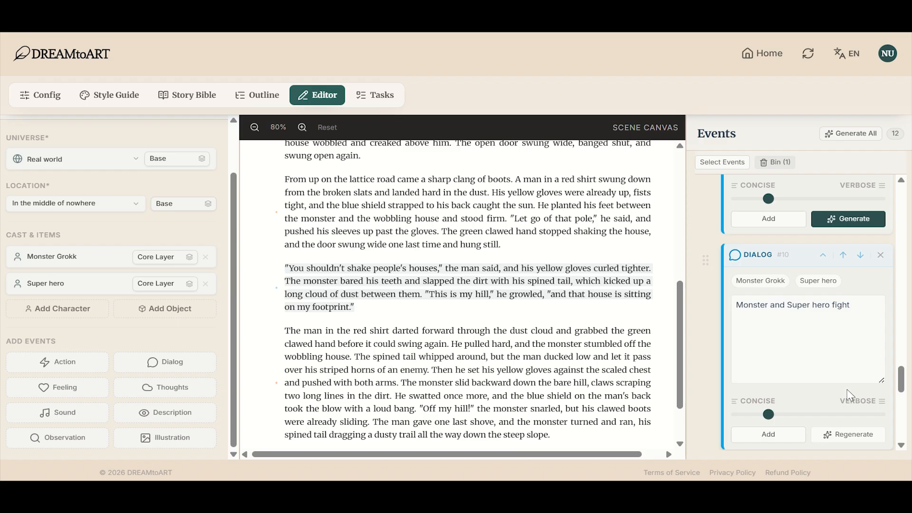
Step: Review the generated story text of Scene 1 from start to end together with its Dialog and Action events
{"action": "scroll", "coordinate": [524, 259], "scroll_direction": "down", "scroll_amount": 2}
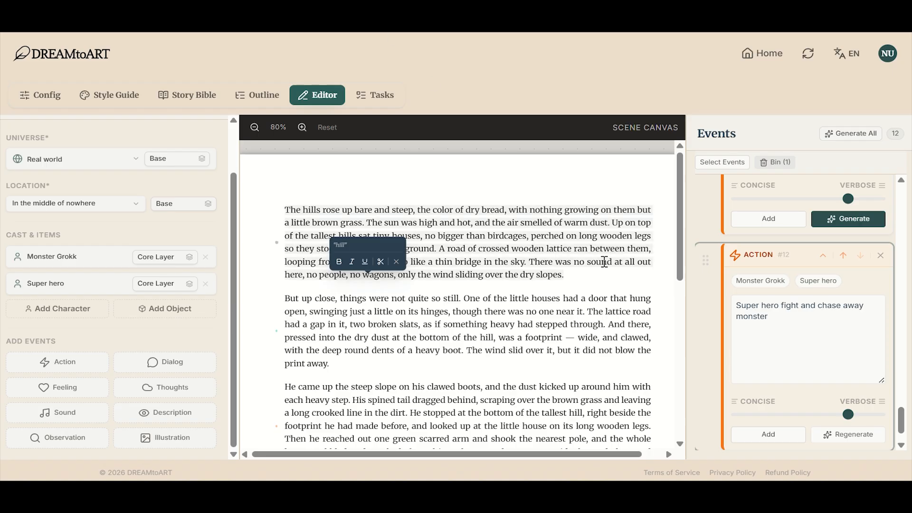
{"action": "scroll", "coordinate": [739, 339], "scroll_direction": "up", "scroll_amount": 5}
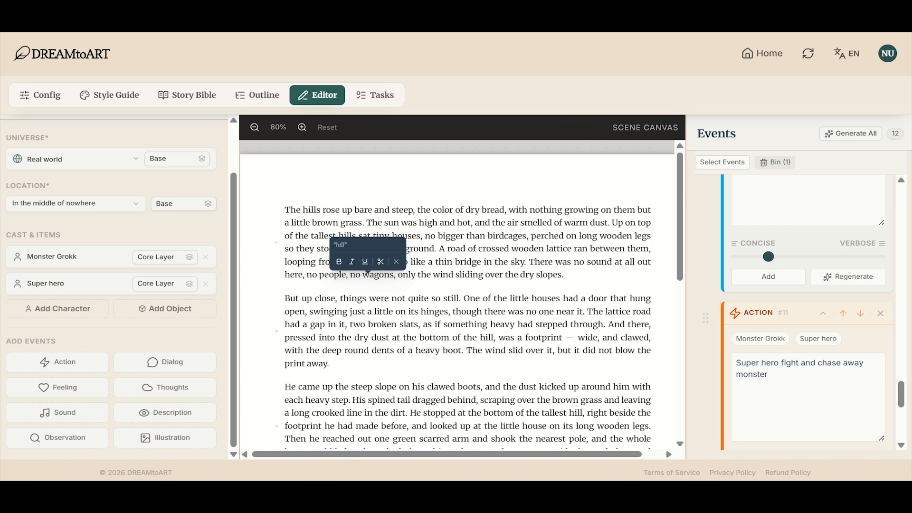
{"action": "scroll", "coordinate": [783, 301], "scroll_direction": "up", "scroll_amount": 1}
{"action": "scroll", "coordinate": [785, 305], "scroll_direction": "down", "scroll_amount": 5}
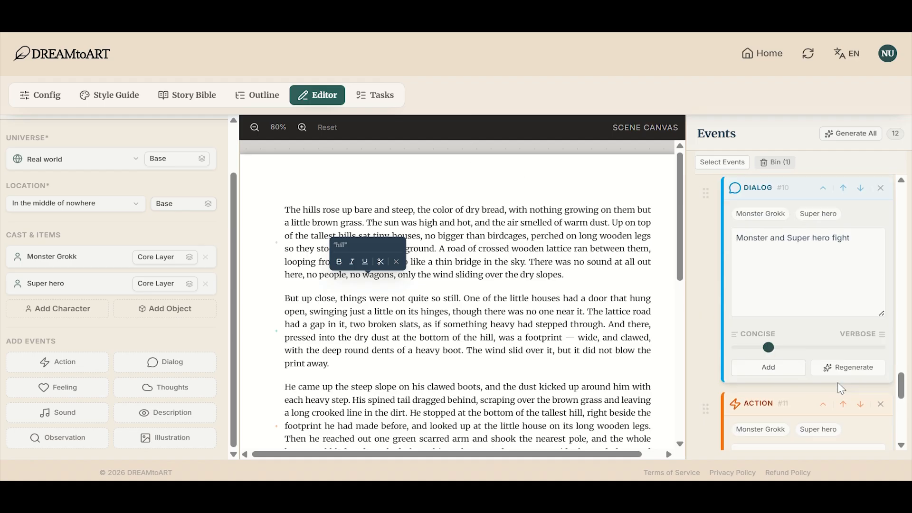
{"action": "scroll", "coordinate": [474, 317], "scroll_direction": "down", "scroll_amount": 8}
{"action": "left_click", "coordinate": [527, 364]}
{"action": "left_click_drag", "start_coordinate": [501, 343], "coordinate": [565, 347]}
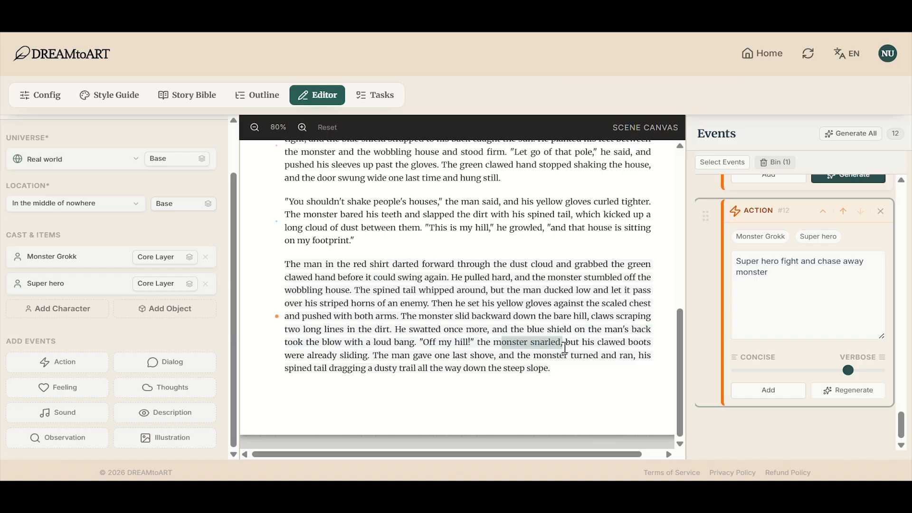
Step: Retype the last word of Scene 1's final paragraph as "slope."
{"action": "double_click", "coordinate": [527, 368]}
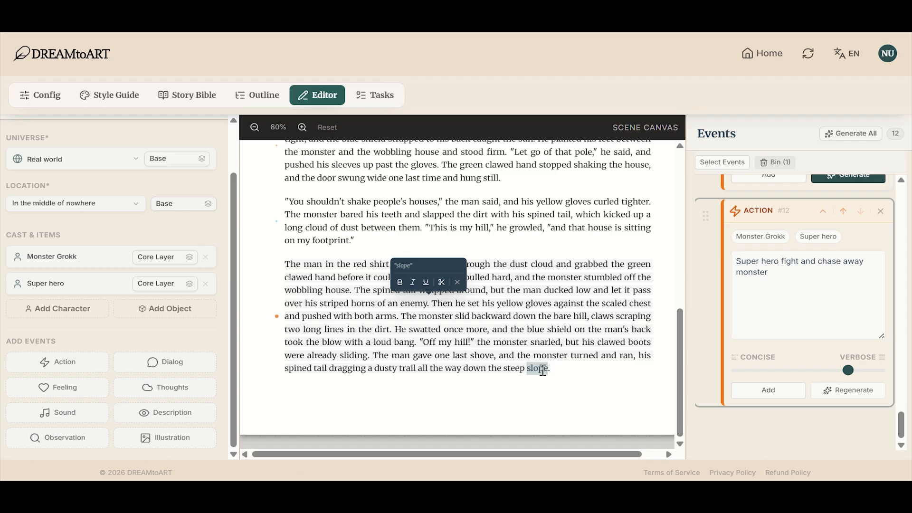
{"action": "type", "text": "s"}
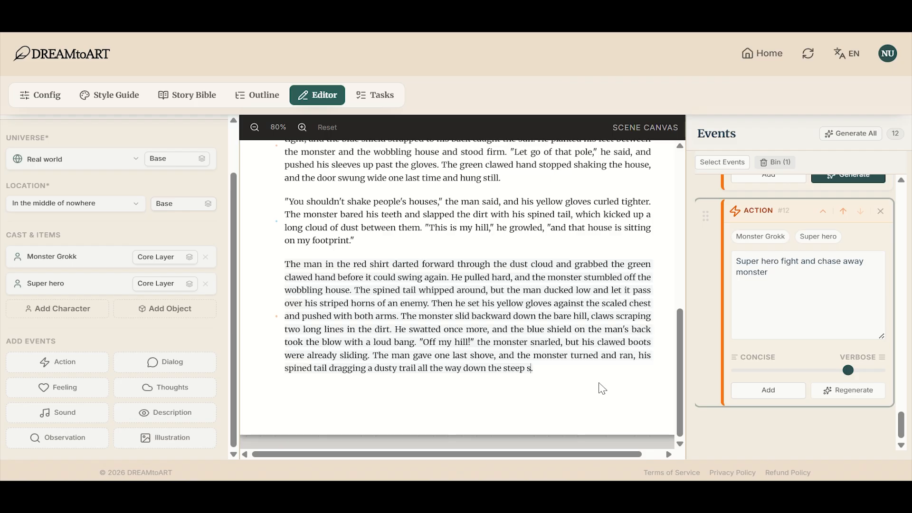
{"action": "key", "text": "BackSpace"}
{"action": "type", "text": "ope."}
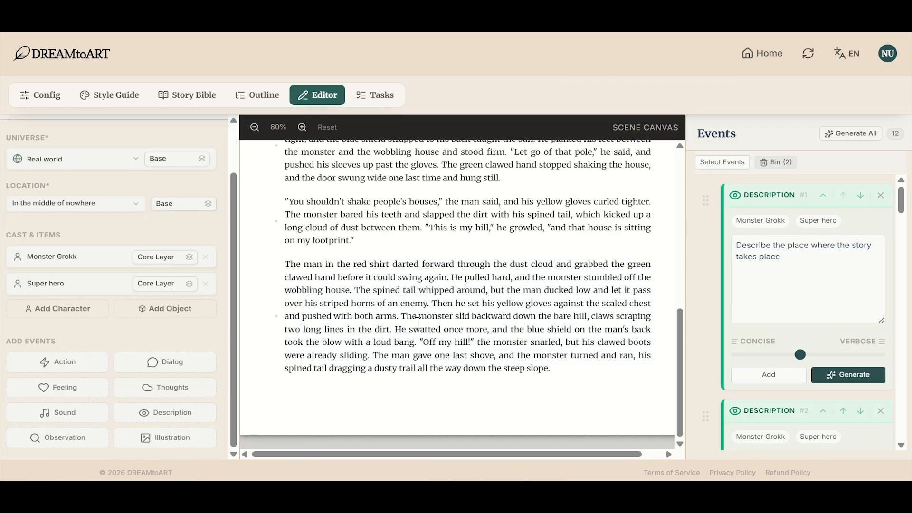
Step: Go to Scene 2 and add Monster Grokk and Super hero to its cast
{"action": "scroll", "coordinate": [104, 259], "scroll_direction": "up", "scroll_amount": 2}
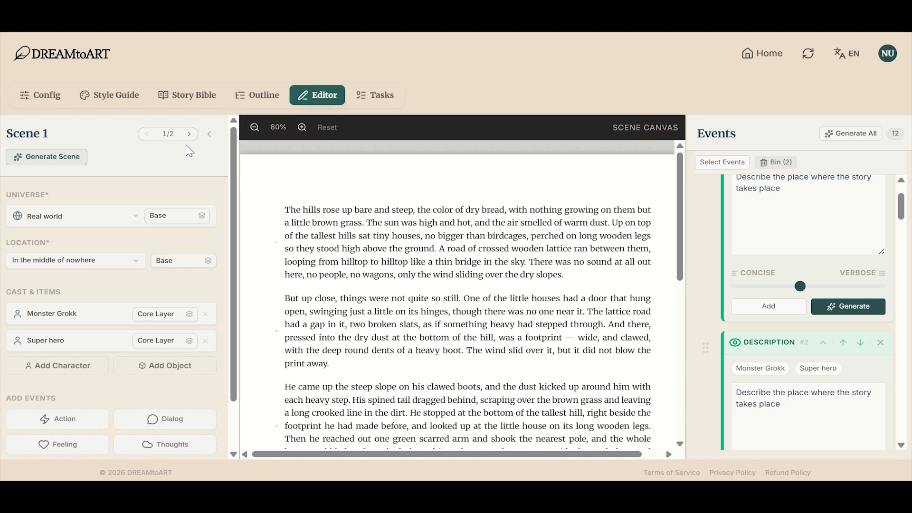
{"action": "left_click", "coordinate": [189, 134]}
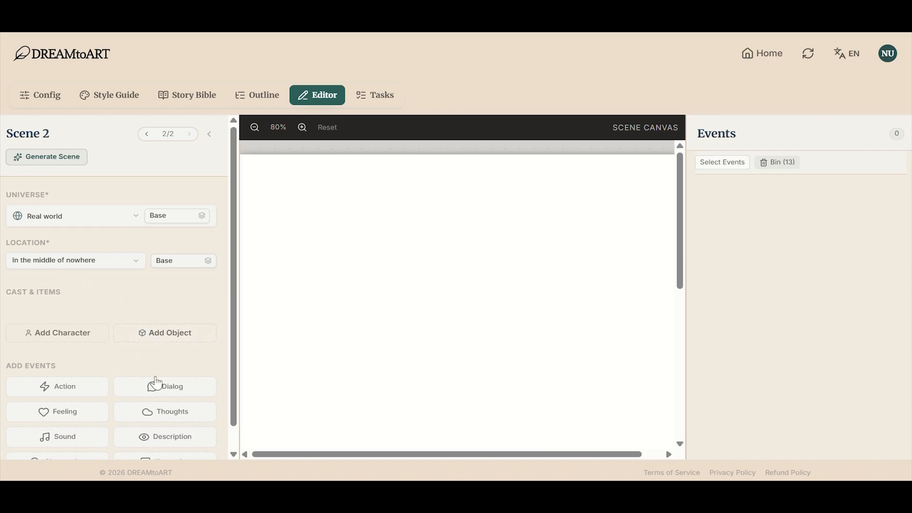
{"action": "left_click", "coordinate": [97, 338]}
{"action": "left_click", "coordinate": [403, 247]}
{"action": "left_click", "coordinate": [403, 264]}
{"action": "left_click", "coordinate": [527, 288]}
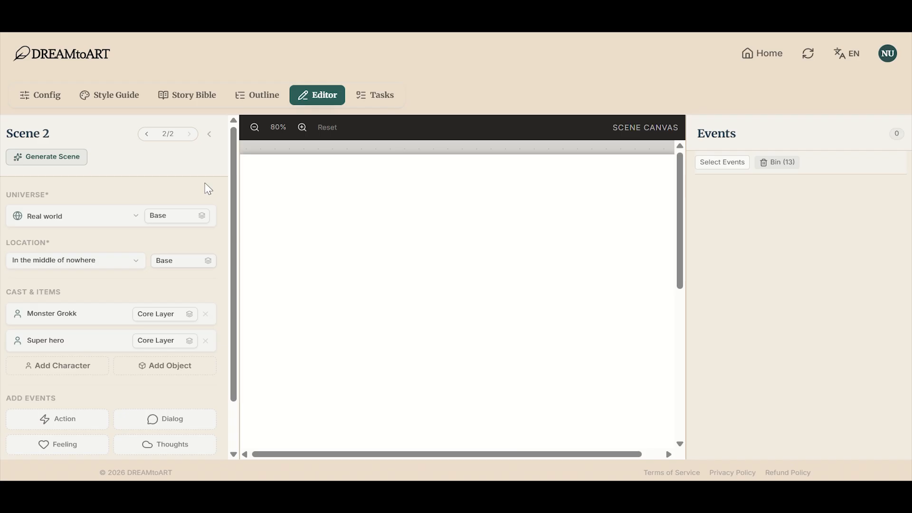
Step: Generate Scene 2 from "Monster come back to hills to make friend with super hero" with slightly higher verbosity, and select the resulting story text
{"action": "left_click", "coordinate": [45, 164]}
{"action": "type", "text": "Monster come bac"}
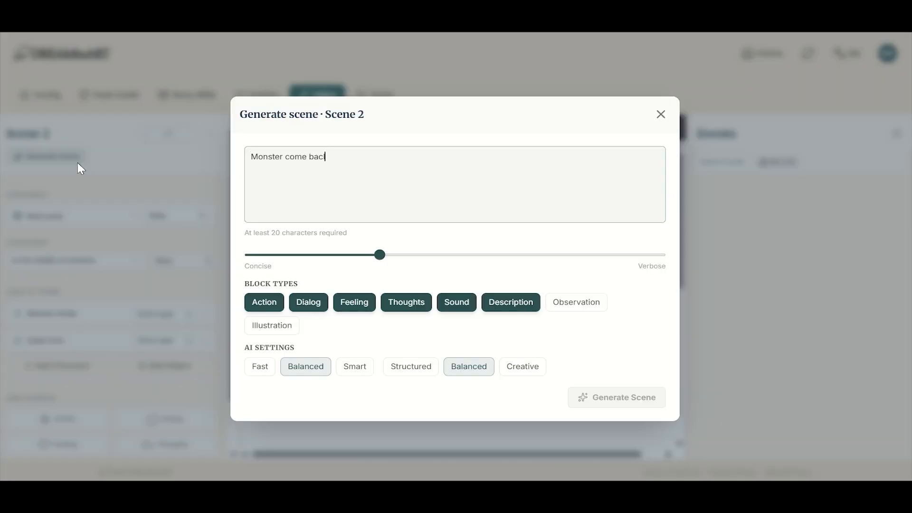
{"action": "type", "text": "k to hills to ma"}
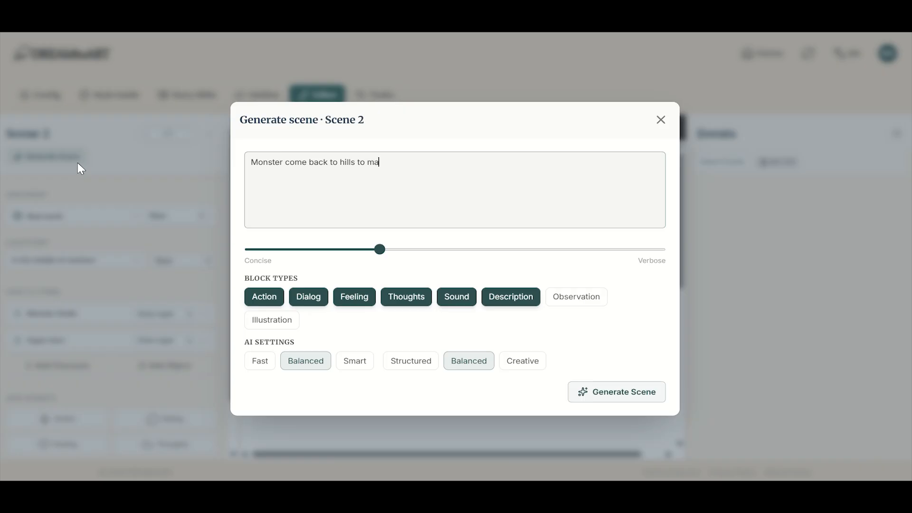
{"action": "type", "text": "ke friend with super hero"}
{"action": "left_click", "coordinate": [444, 250]}
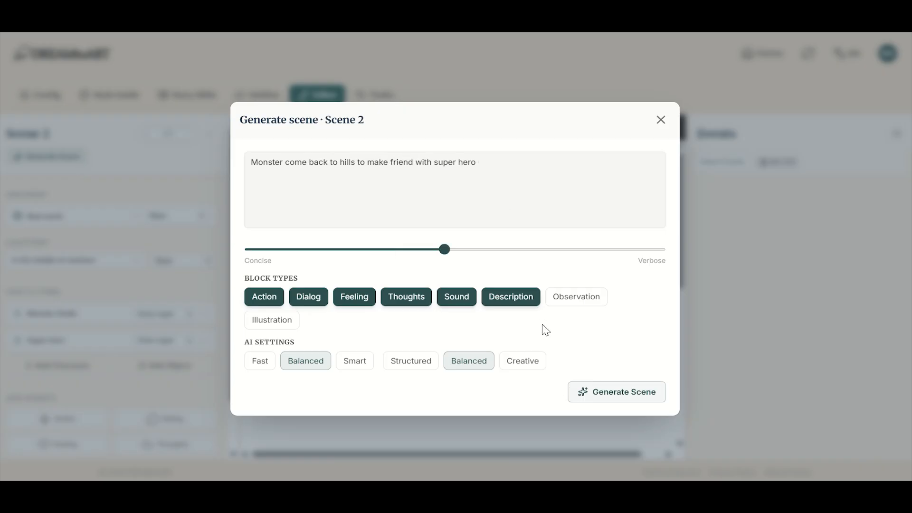
{"action": "left_click", "coordinate": [630, 399]}
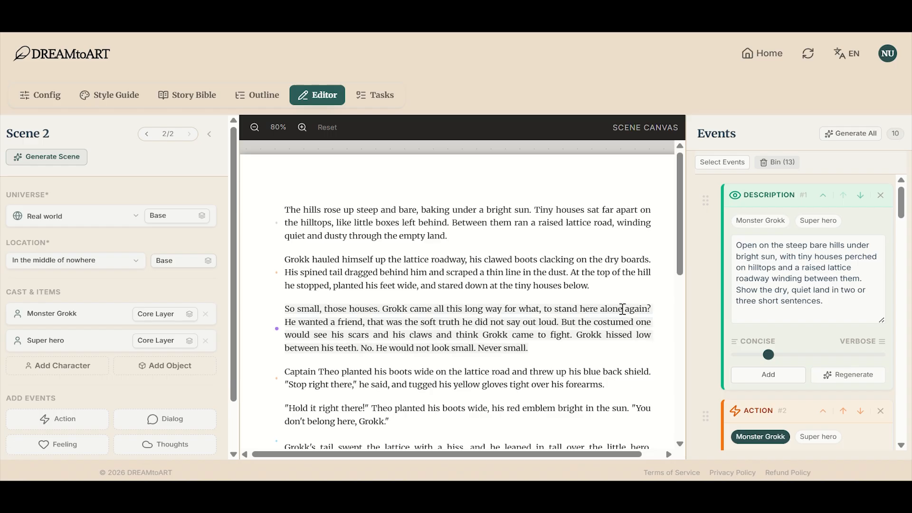
{"action": "scroll", "coordinate": [481, 383], "scroll_direction": "down", "scroll_amount": 8}
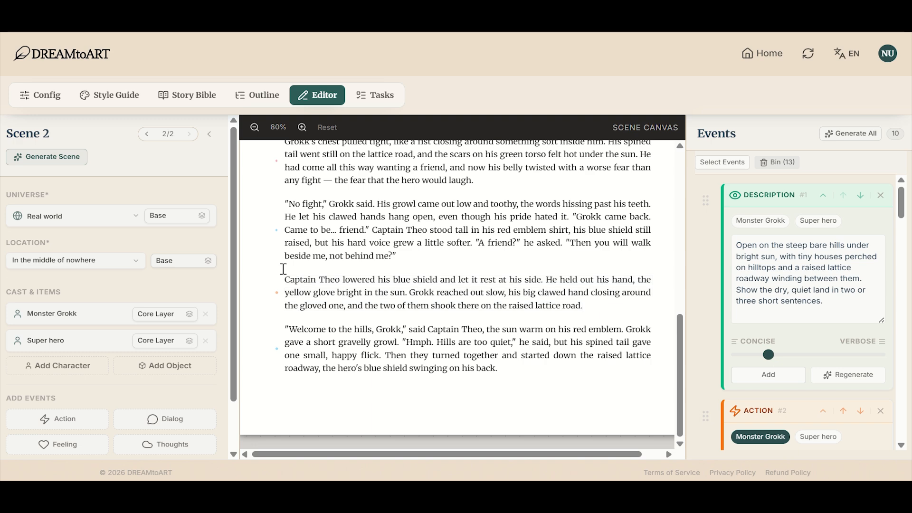
{"action": "left_click_drag", "start_coordinate": [524, 370], "coordinate": [123, 119]}
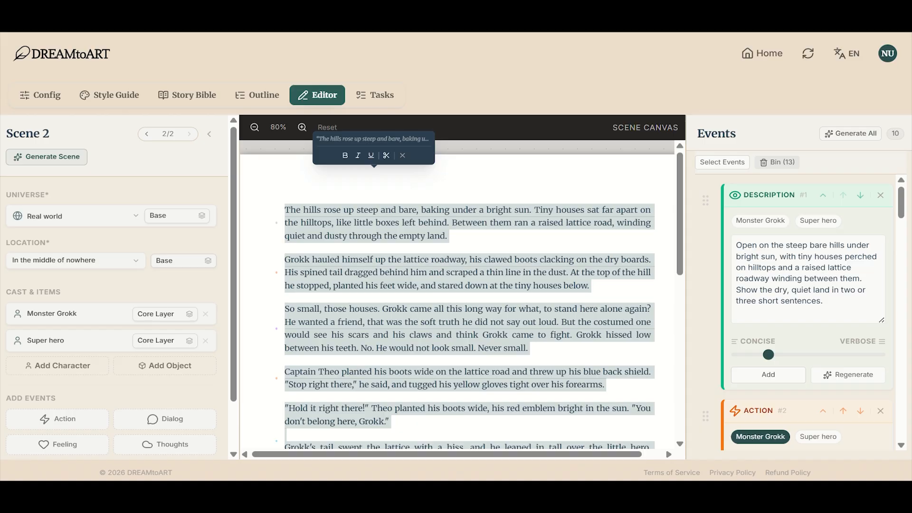
Step: Delete the word "soft" from the third paragraph of Scene 2 and read through the rest of the scene's text
{"action": "left_click", "coordinate": [332, 201]}
{"action": "scroll", "coordinate": [332, 233], "scroll_direction": "down", "scroll_amount": 10}
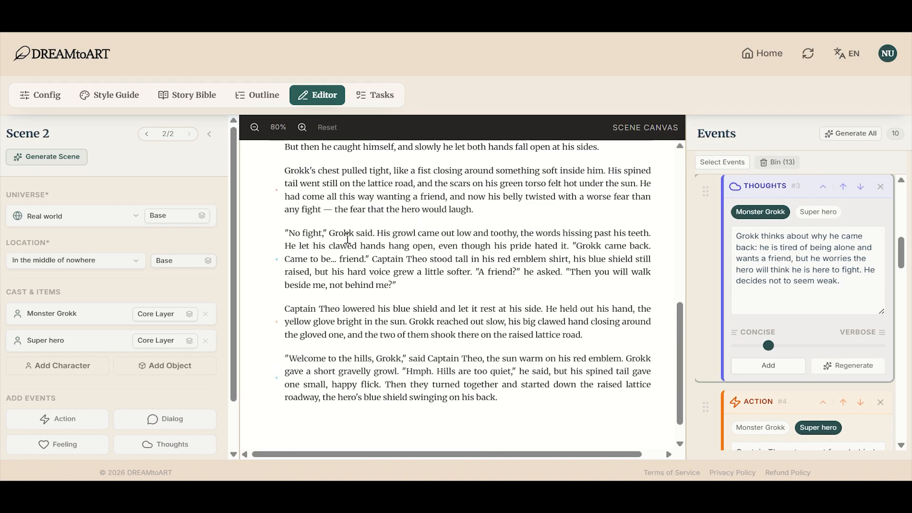
{"action": "scroll", "coordinate": [347, 238], "scroll_direction": "up", "scroll_amount": 10}
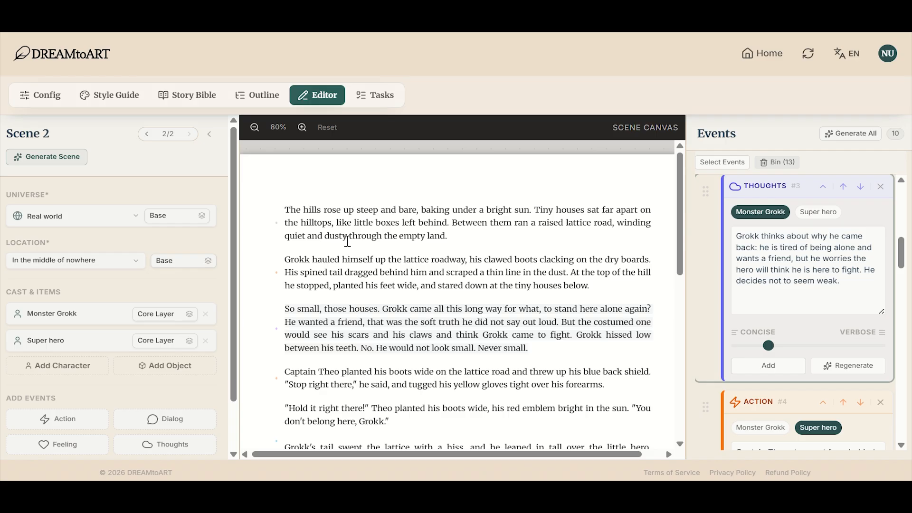
{"action": "double_click", "coordinate": [435, 322]}
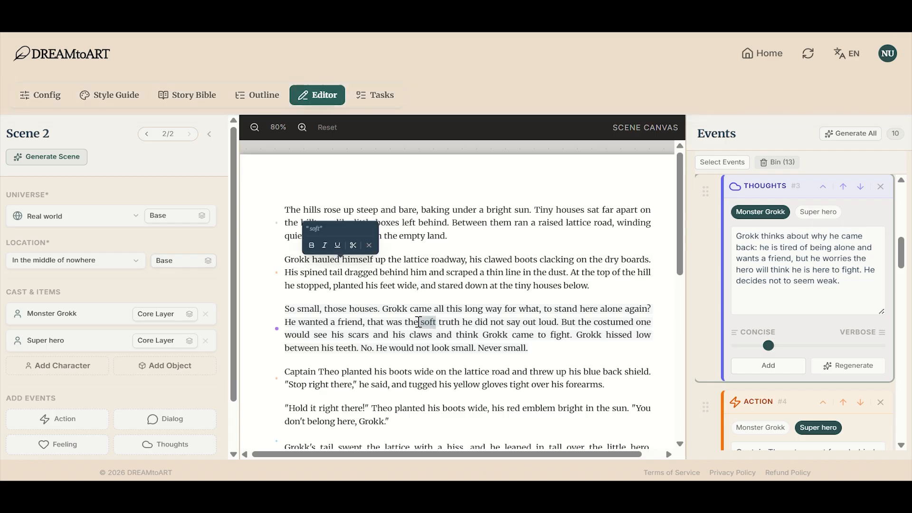
{"action": "key", "text": "BackSpace"}
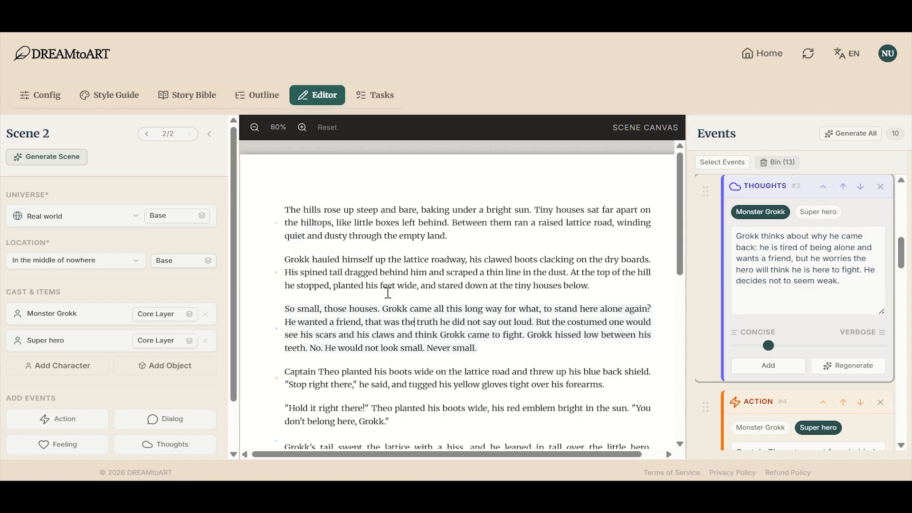
{"action": "scroll", "coordinate": [599, 285], "scroll_direction": "down", "scroll_amount": 3}
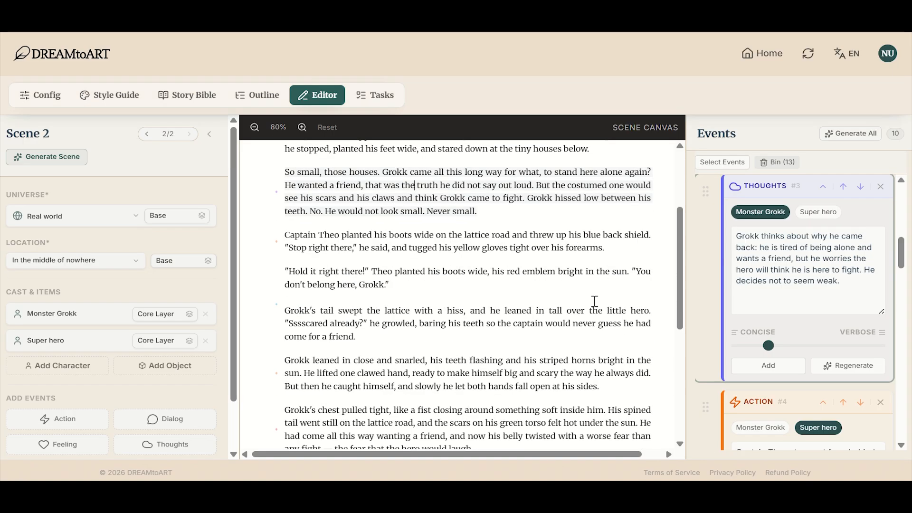
{"action": "scroll", "coordinate": [604, 314], "scroll_direction": "down", "scroll_amount": 2}
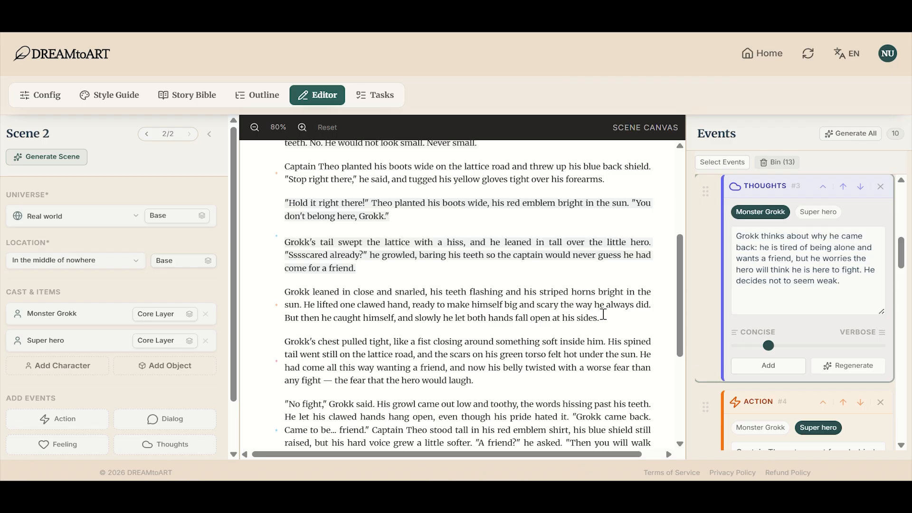
{"action": "scroll", "coordinate": [603, 314], "scroll_direction": "down", "scroll_amount": 3}
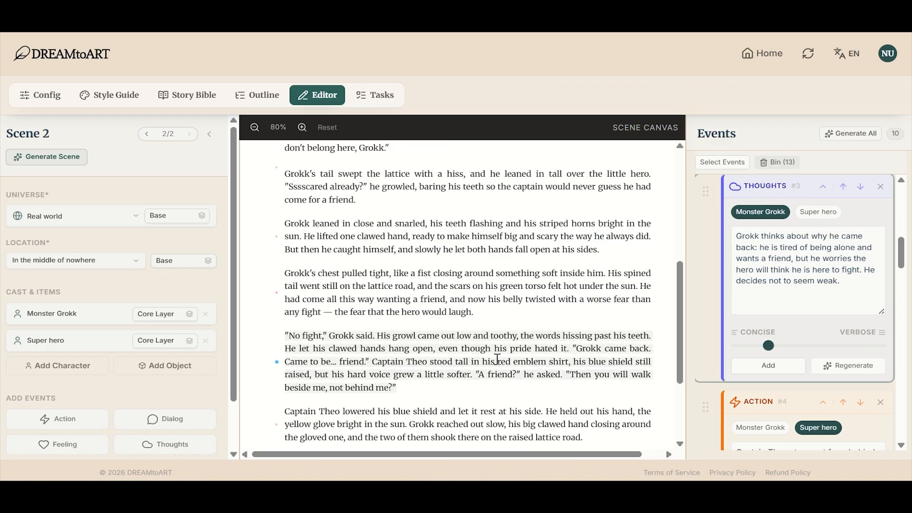
Step: Open the book's outline and look through the Chapter 1 text in the preview
{"action": "left_click", "coordinate": [267, 95]}
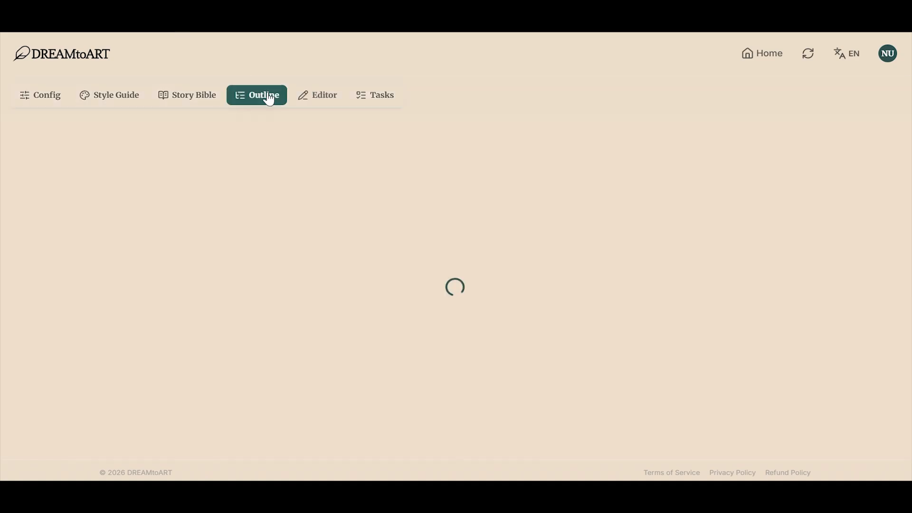
{"action": "mouse_move", "coordinate": [91, 279]}
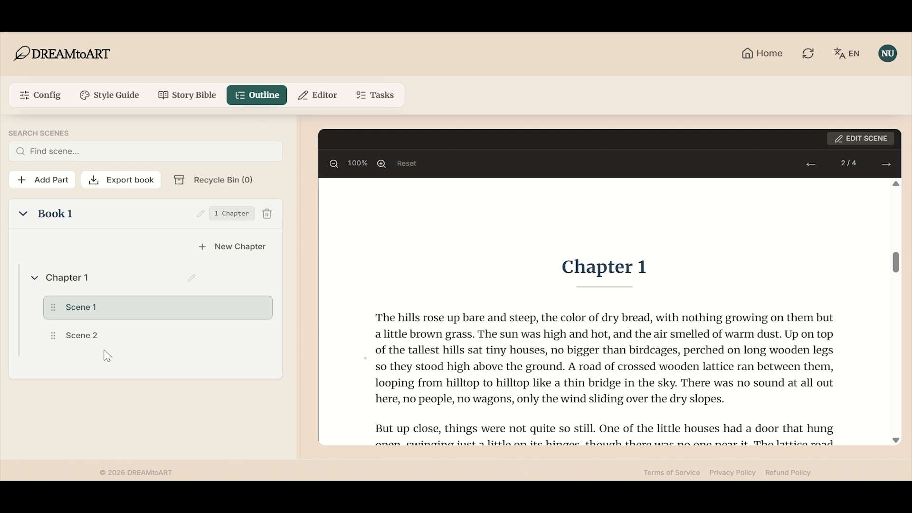
{"action": "left_click_drag", "start_coordinate": [901, 259], "coordinate": [85, 291]}
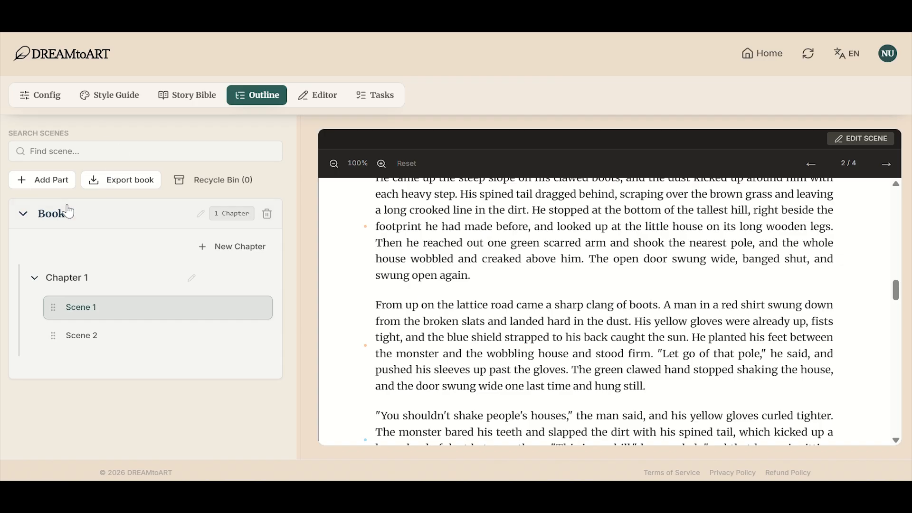
Step: Export the book in PDF format with illustrations included and download the file
{"action": "left_click", "coordinate": [130, 186]}
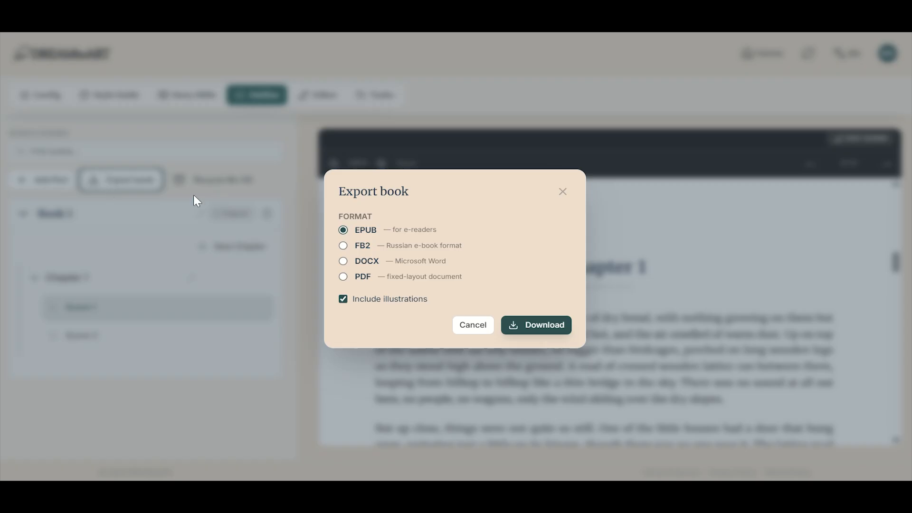
{"action": "left_click", "coordinate": [344, 277]}
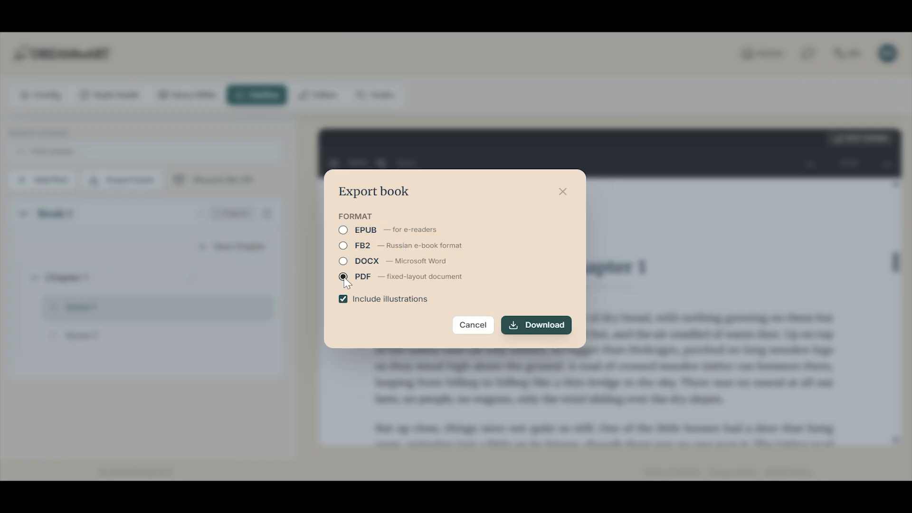
{"action": "left_click", "coordinate": [520, 325]}
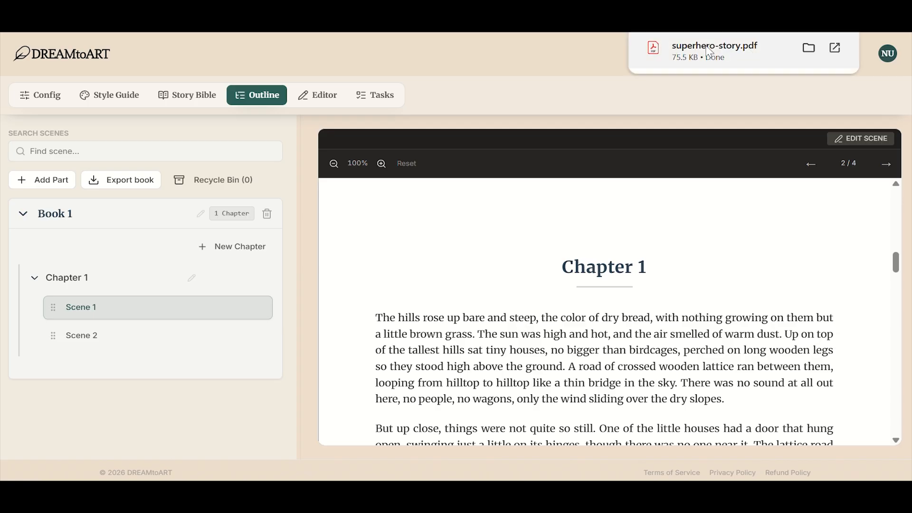
Step: Open the downloaded superhero-story.pdf and look through its pages
{"action": "left_click", "coordinate": [707, 60]}
{"action": "scroll", "coordinate": [413, 135], "scroll_direction": "up", "scroll_amount": 1}
{"action": "scroll", "coordinate": [421, 190], "scroll_direction": "down", "scroll_amount": 1}
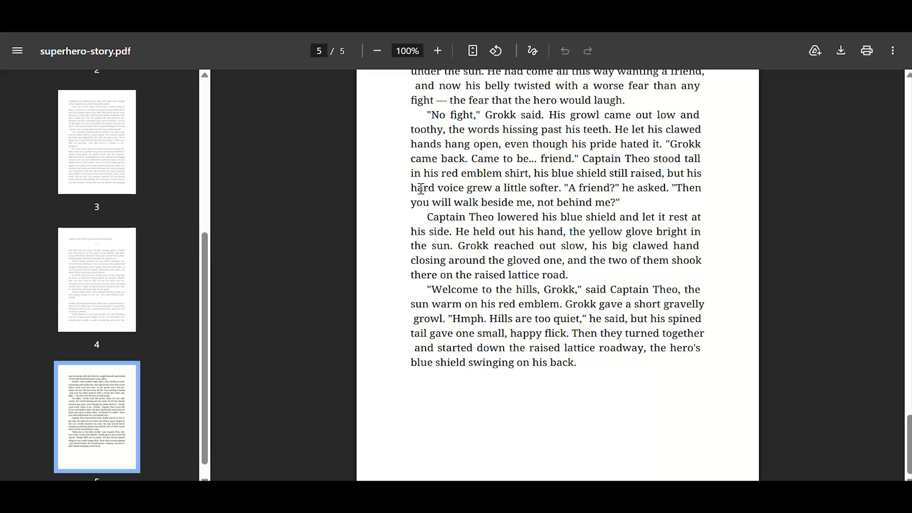
{"action": "scroll", "coordinate": [413, 107], "scroll_direction": "up", "scroll_amount": 20}
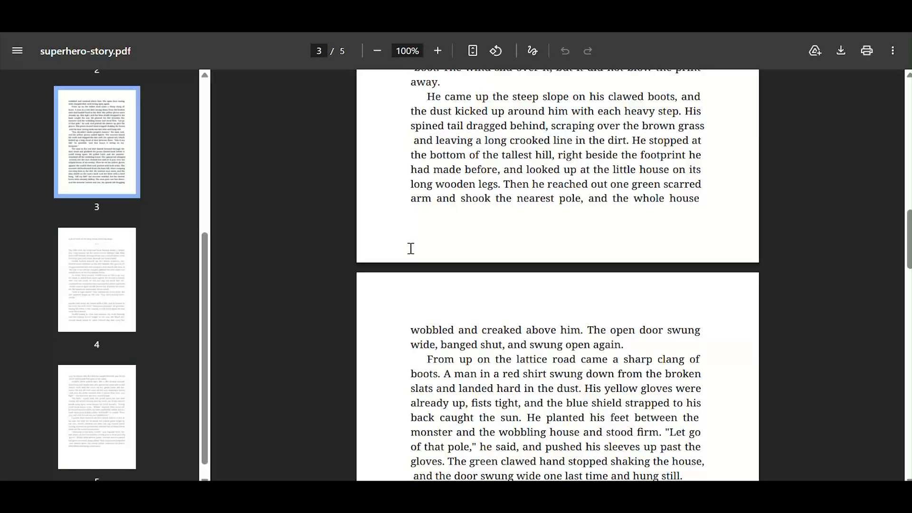